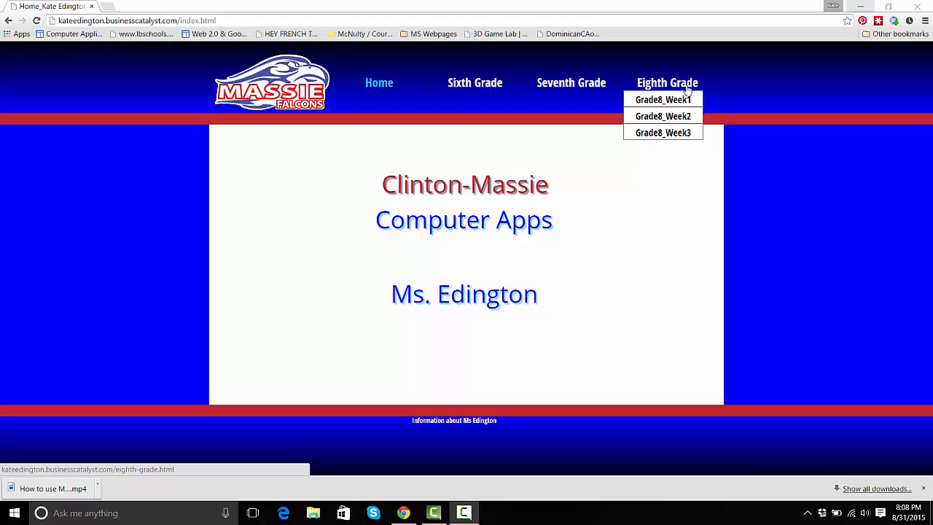
Open the Grade8_Week3 lesson page and follow Tuesday's Google Classroom link to the 1st period Computer Apps 8th Grade class
left_click(654, 134)
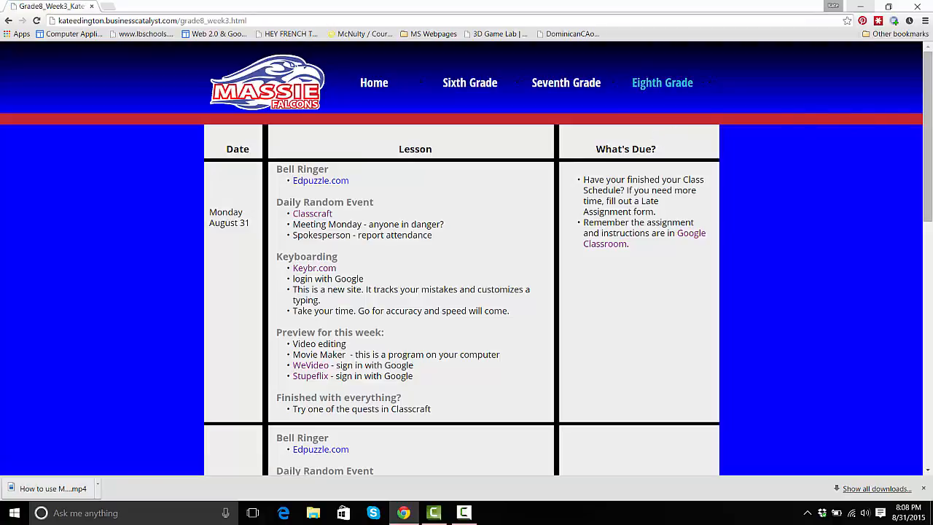
left_click_drag(930, 124, 930, 176)
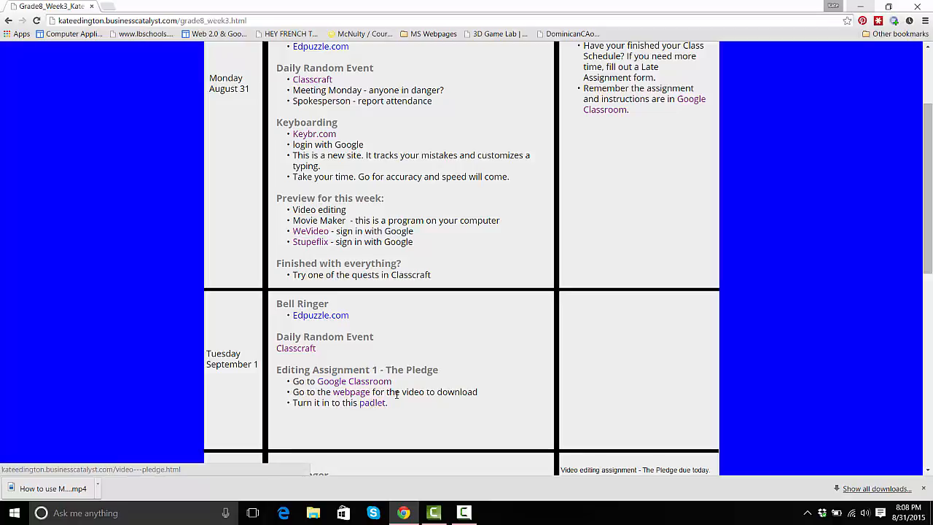
left_click(336, 383)
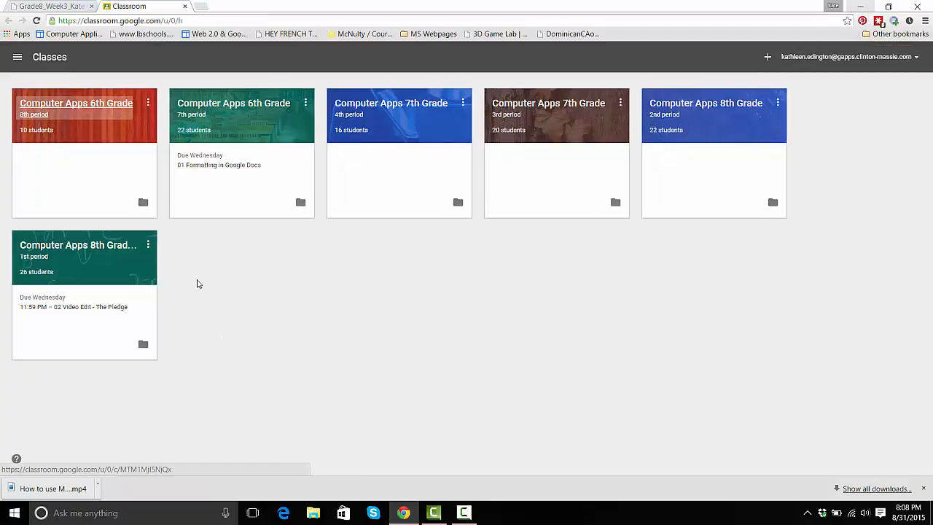
left_click(99, 246)
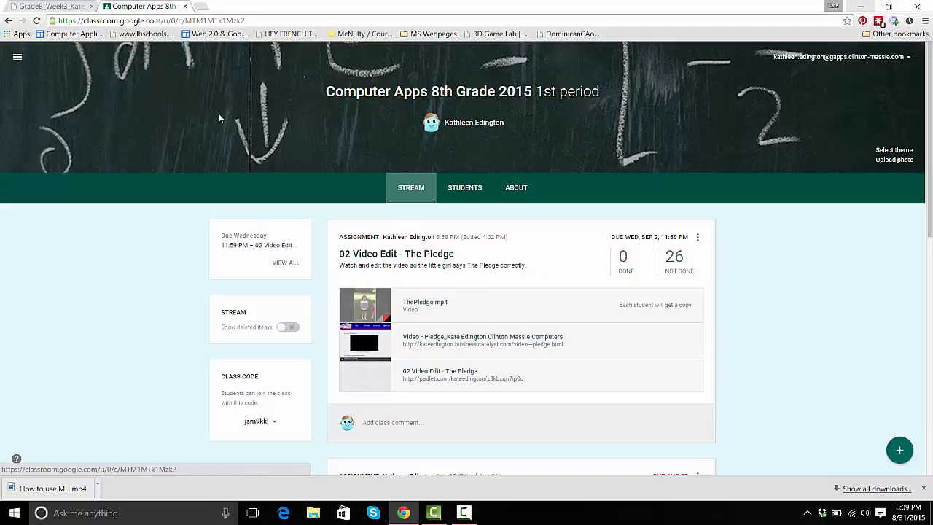
Open the Pledge video webpage from Tuesday's lesson on the week 3 page and download its ThePledge.mp4 file
left_click(38, 7)
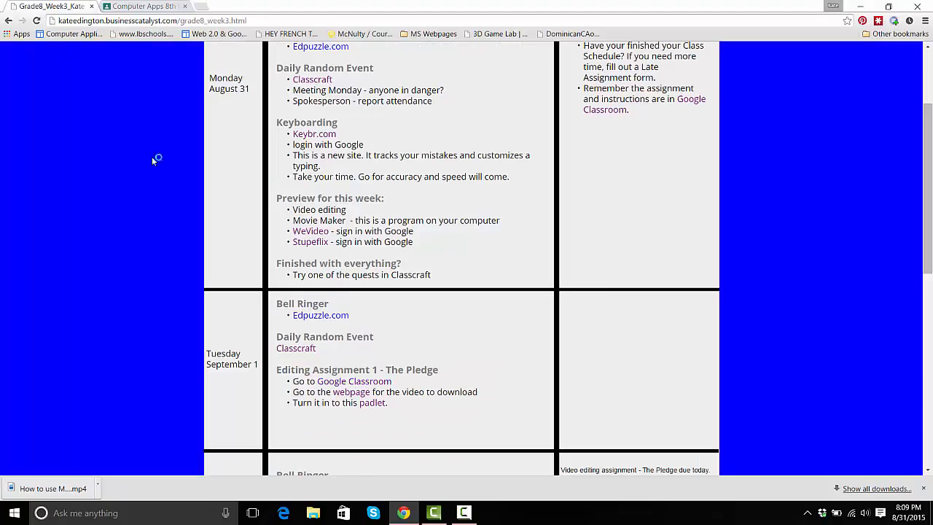
left_click(352, 393)
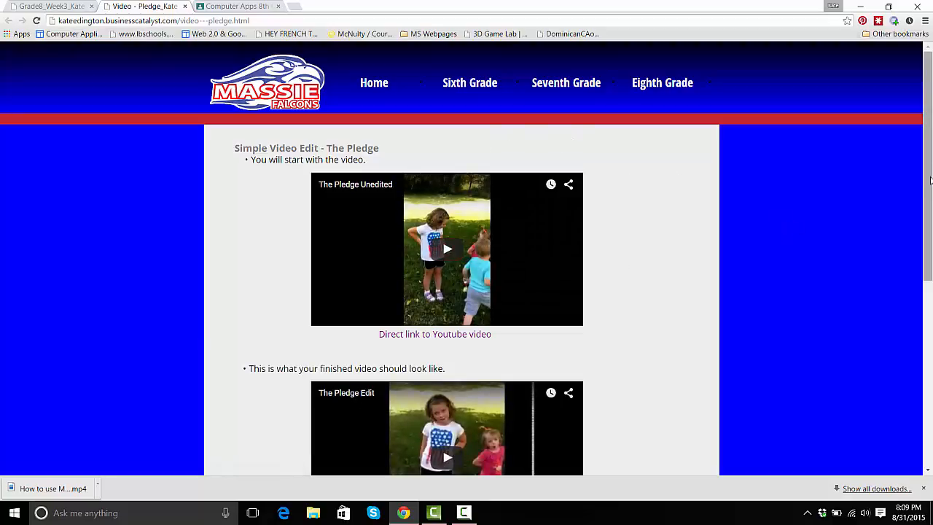
left_click_drag(925, 233, 930, 285)
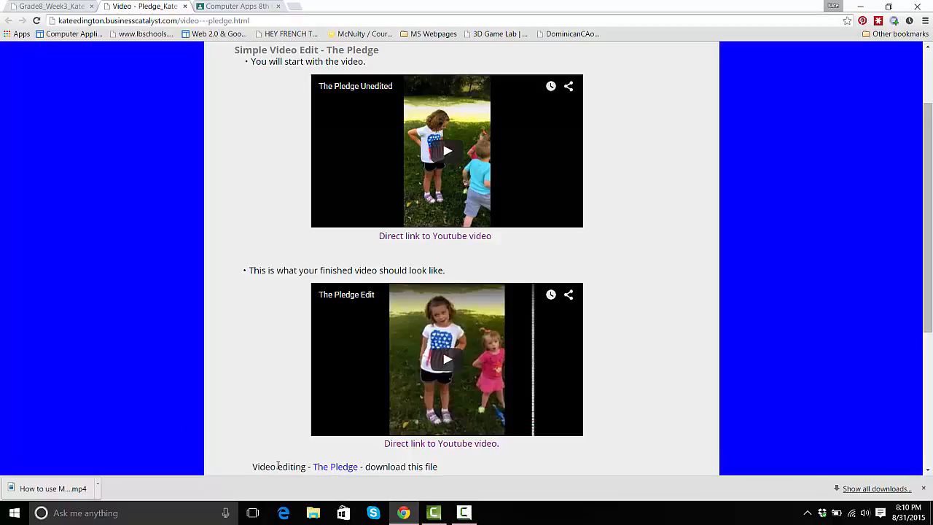
left_click(340, 470)
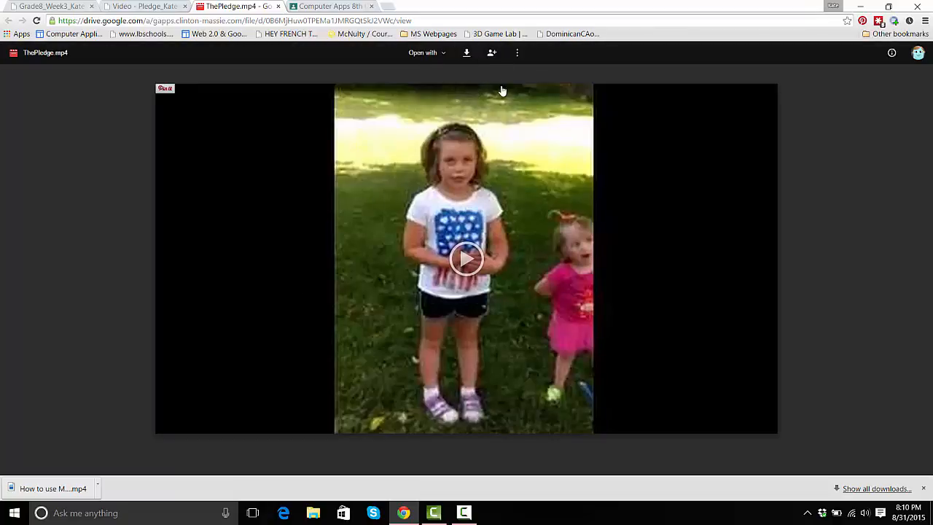
left_click(467, 57)
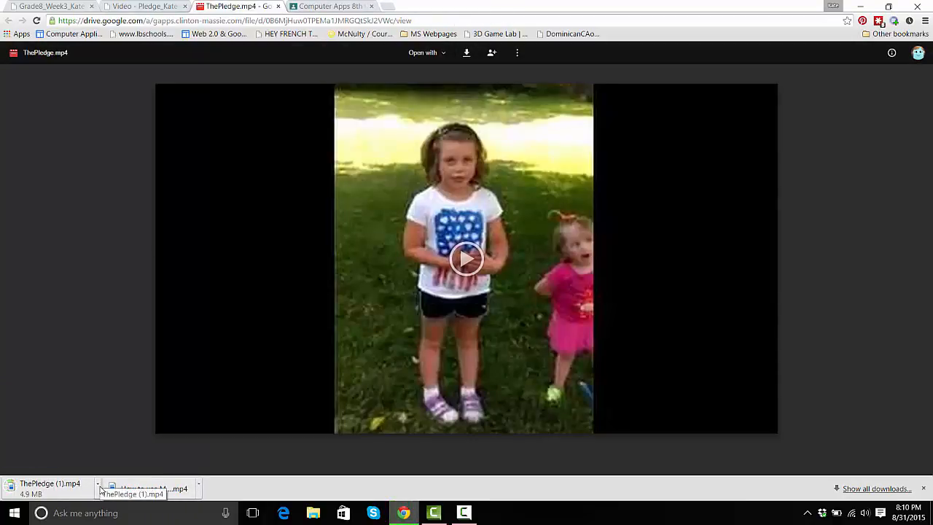
Locate the downloaded Pledge video in its folder by sorting the files by date modified, newest first, and close the folder
left_click(99, 487)
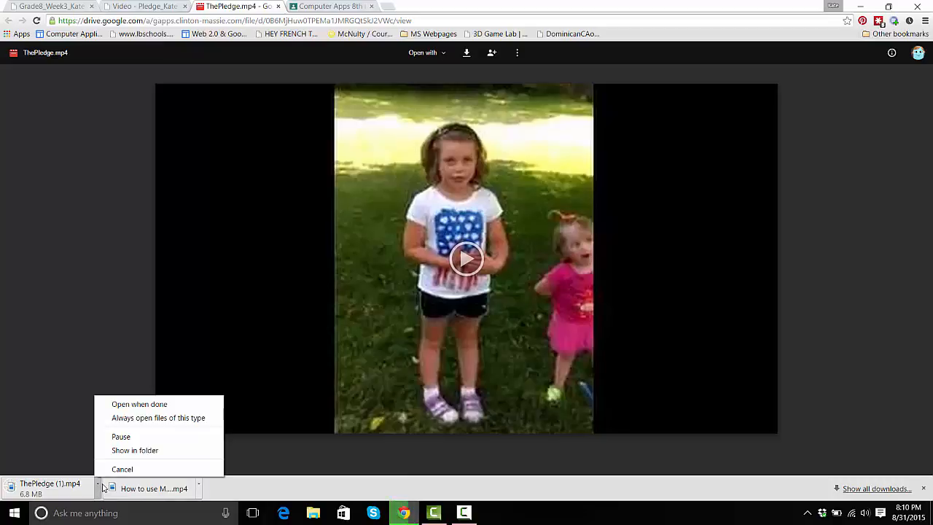
left_click(123, 451)
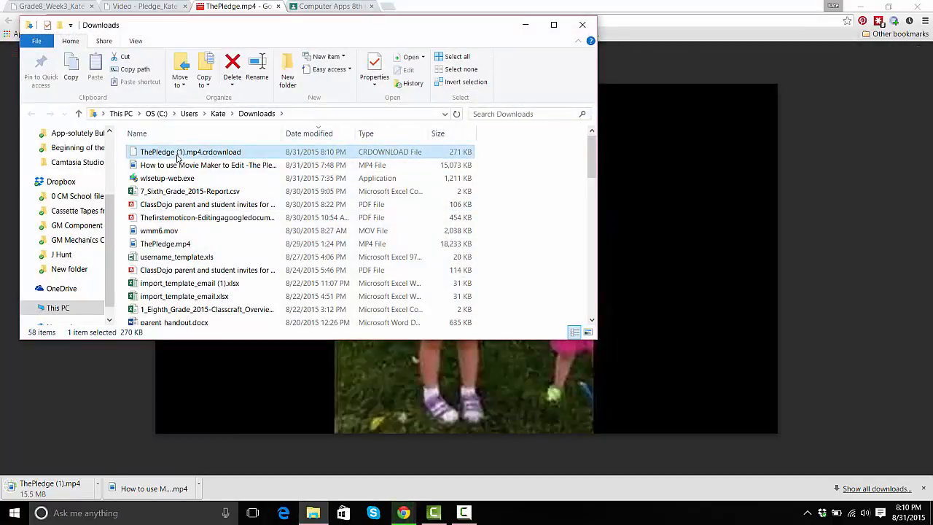
left_click_drag(178, 153, 176, 157)
left_click_drag(110, 210, 110, 136)
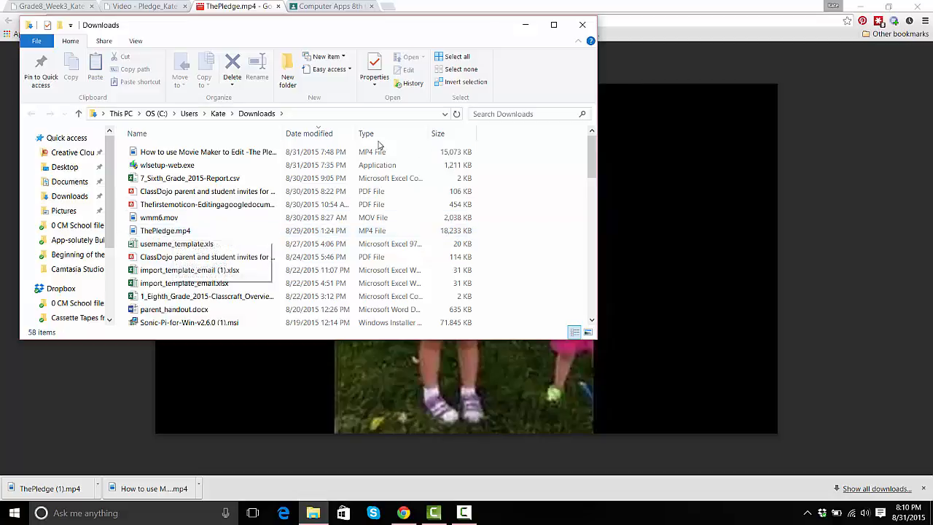
left_click(324, 139)
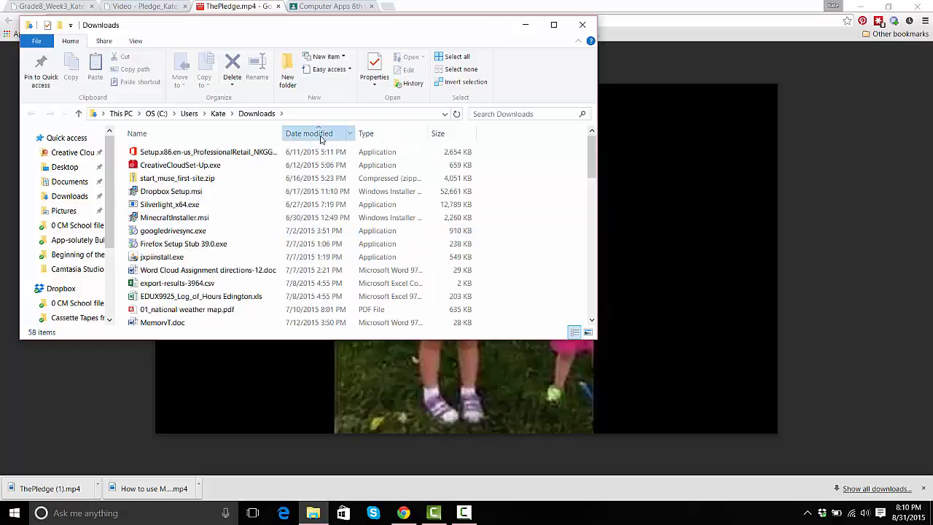
left_click(319, 140)
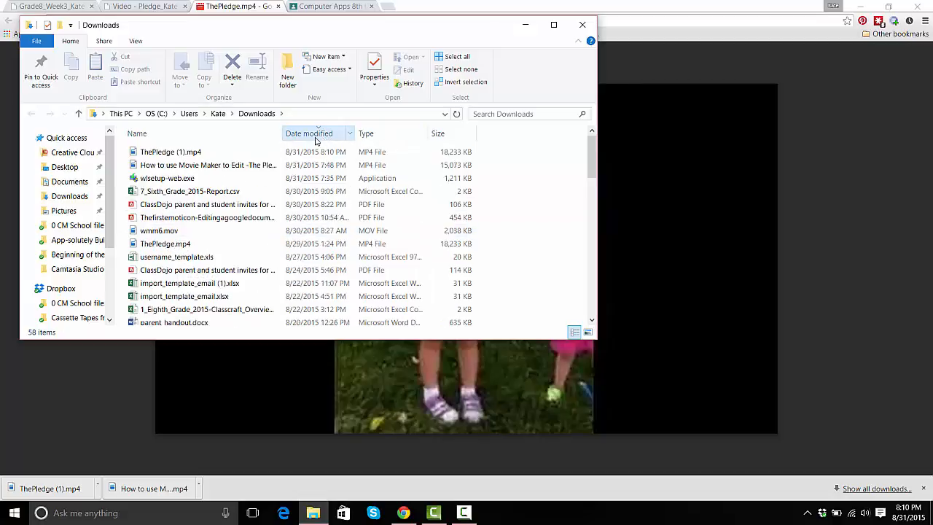
left_click(585, 26)
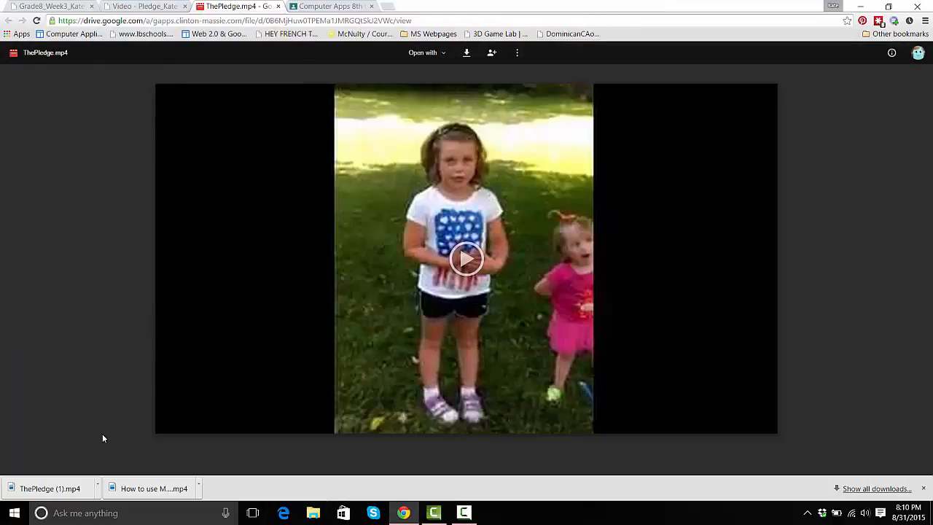
Switch to Movie Maker and add the ThePledge video from the Downloads folder to the project
left_click(13, 519)
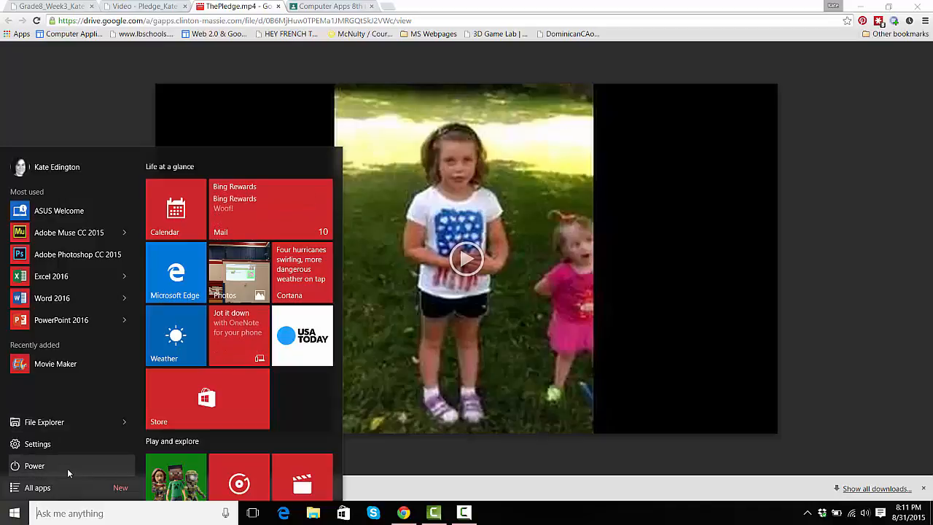
left_click(56, 365)
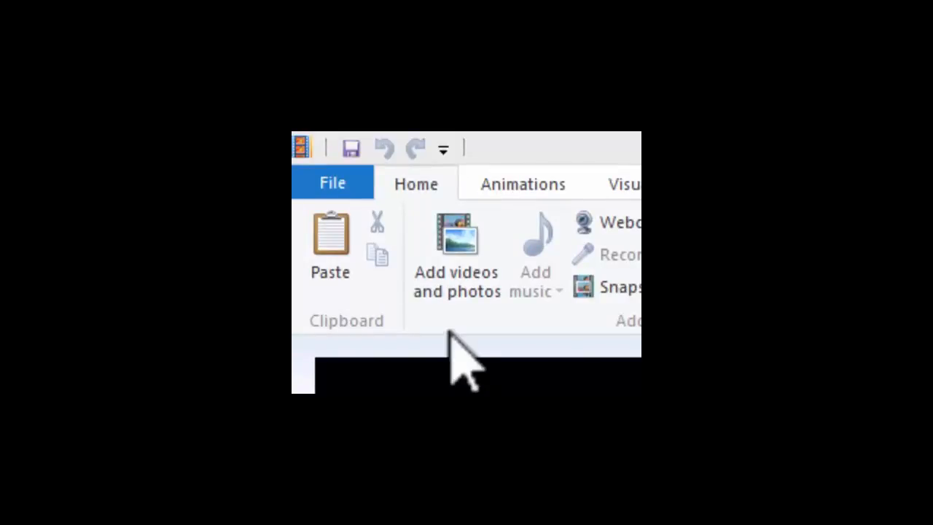
left_click(463, 257)
left_click(464, 256)
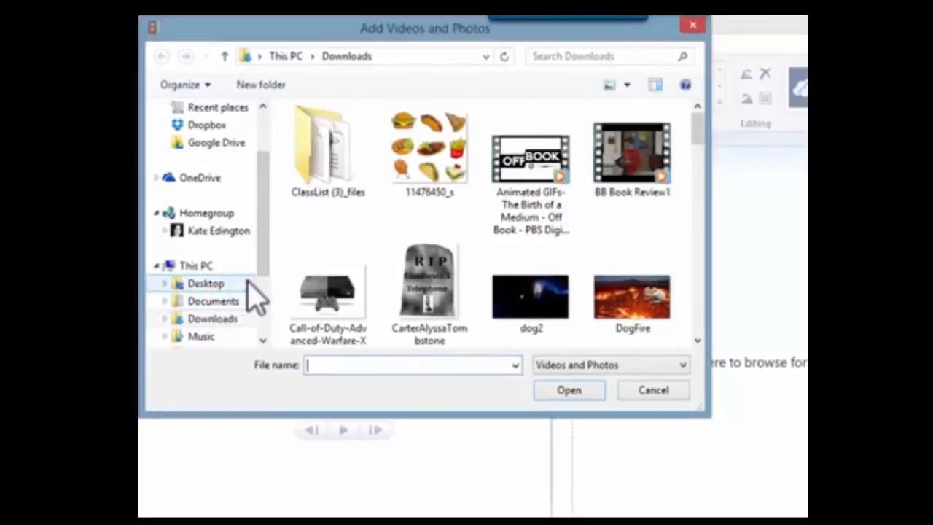
left_click_drag(261, 266, 263, 299)
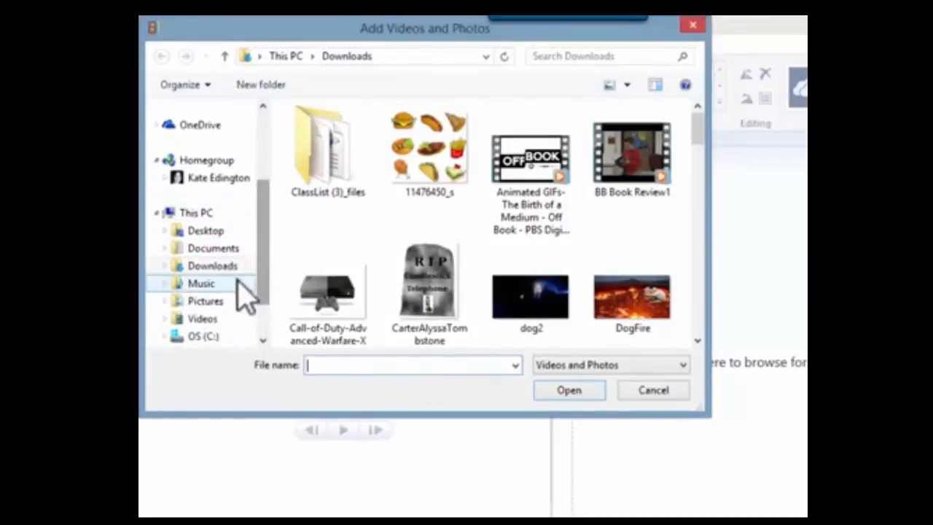
left_click(215, 268)
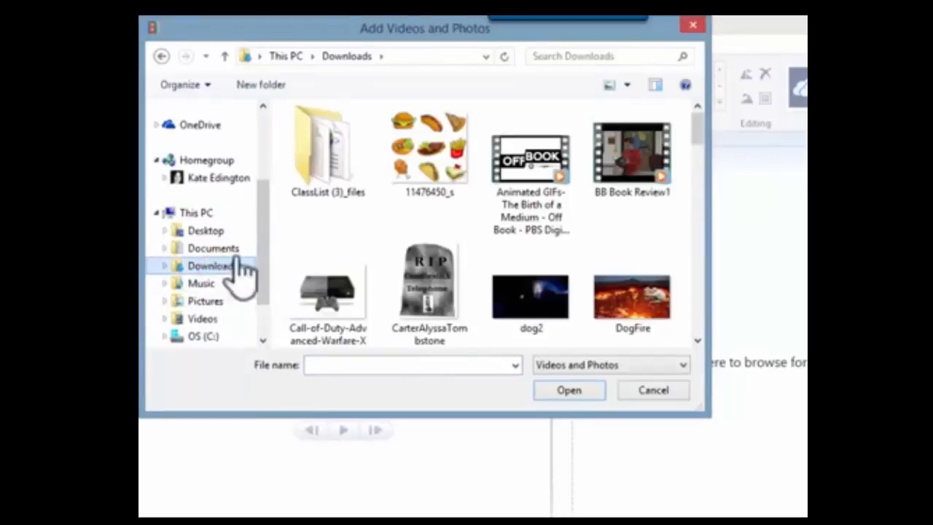
left_click_drag(692, 135, 714, 326)
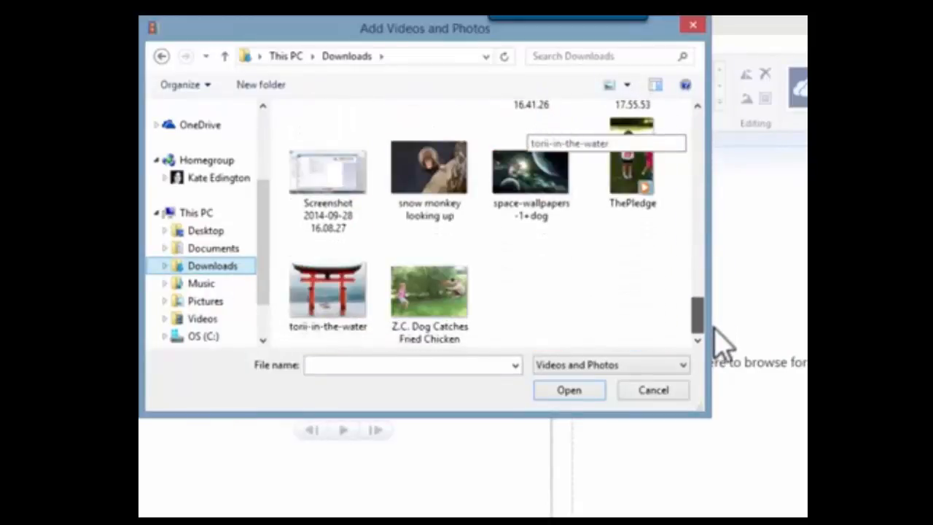
left_click(624, 207)
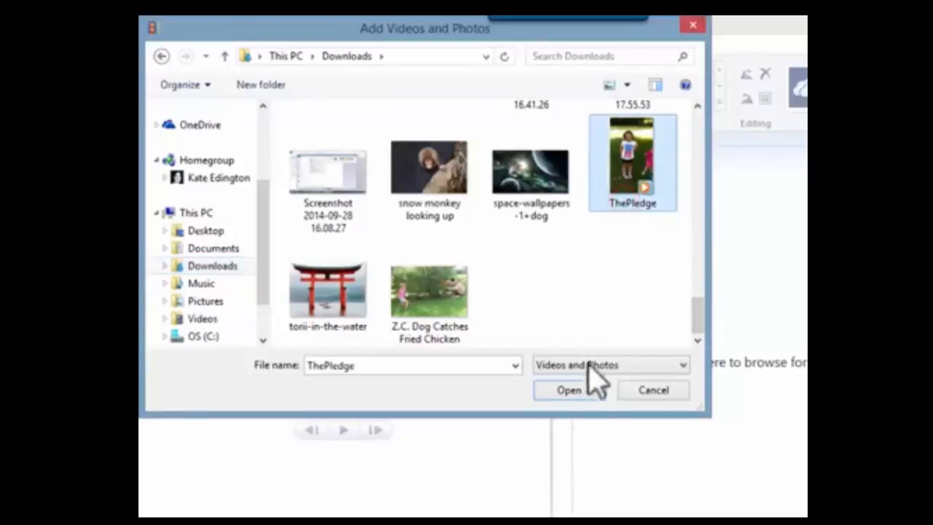
left_click(575, 391)
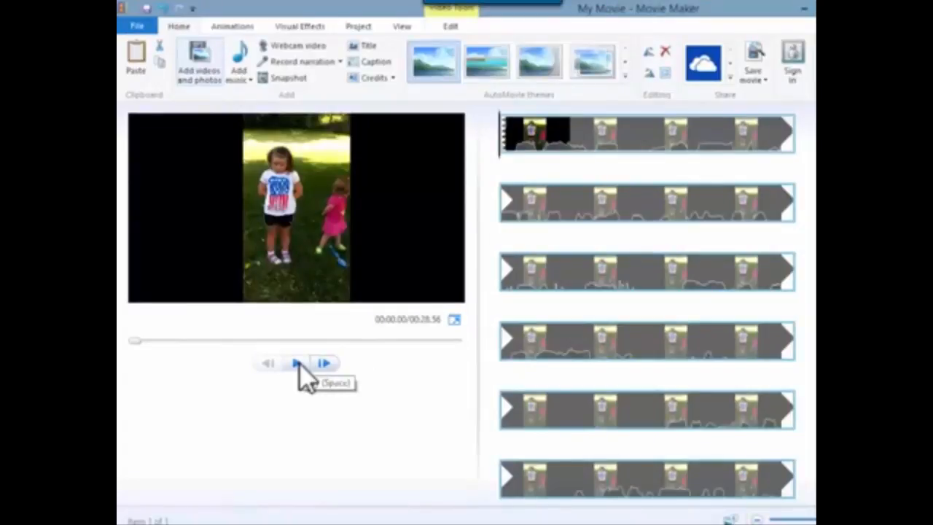
Play the video to find where the unwanted section begins and split the clip at about 13.47 s
left_click(299, 364)
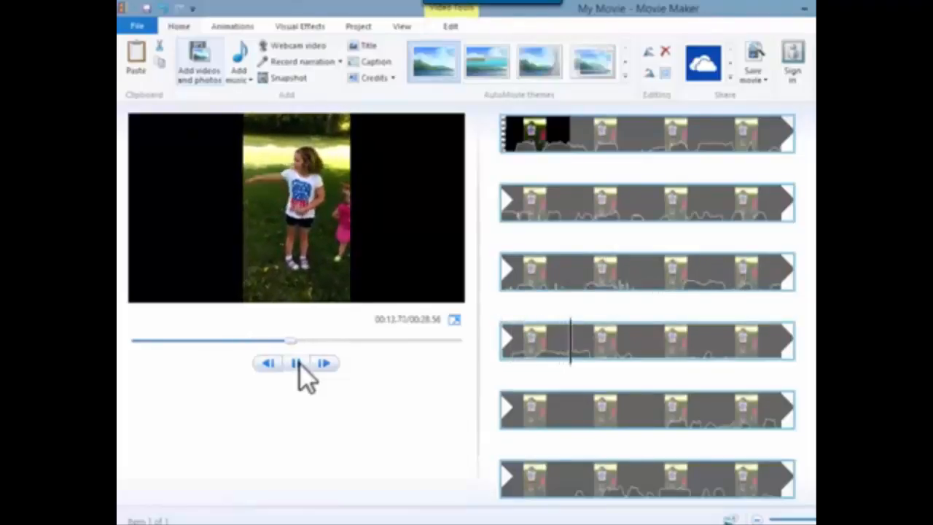
left_click(300, 364)
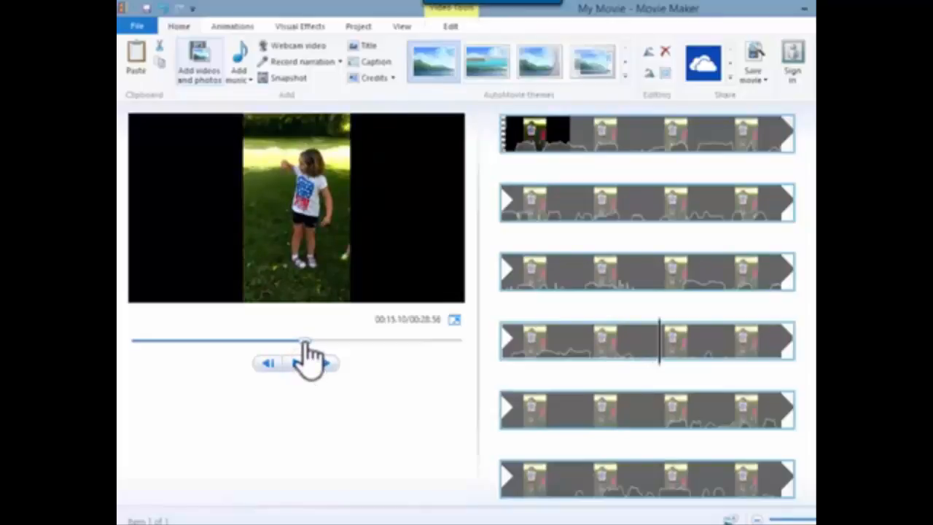
left_click_drag(305, 343, 286, 343)
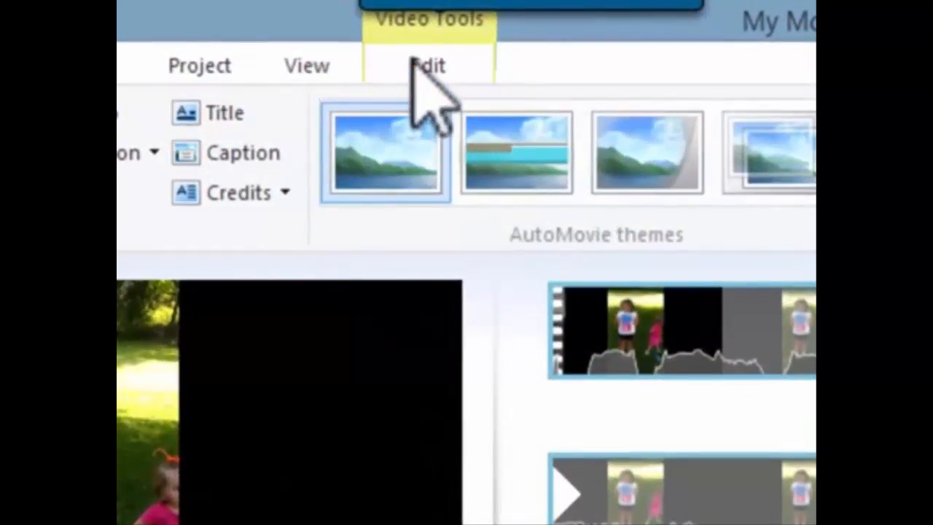
left_click(412, 62)
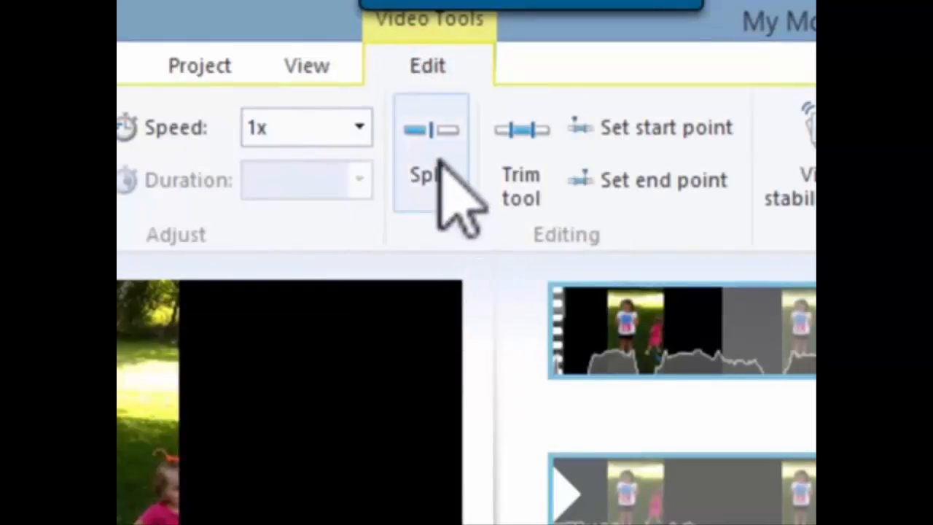
left_click(440, 160)
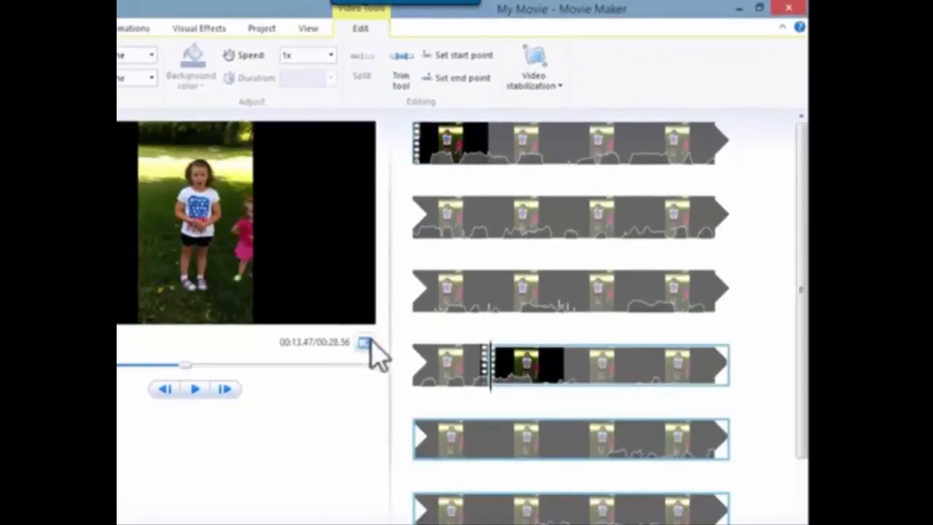
Play the video past the first cut to find where the unwanted section ends and split the clip at 22.30 s
left_click(540, 314)
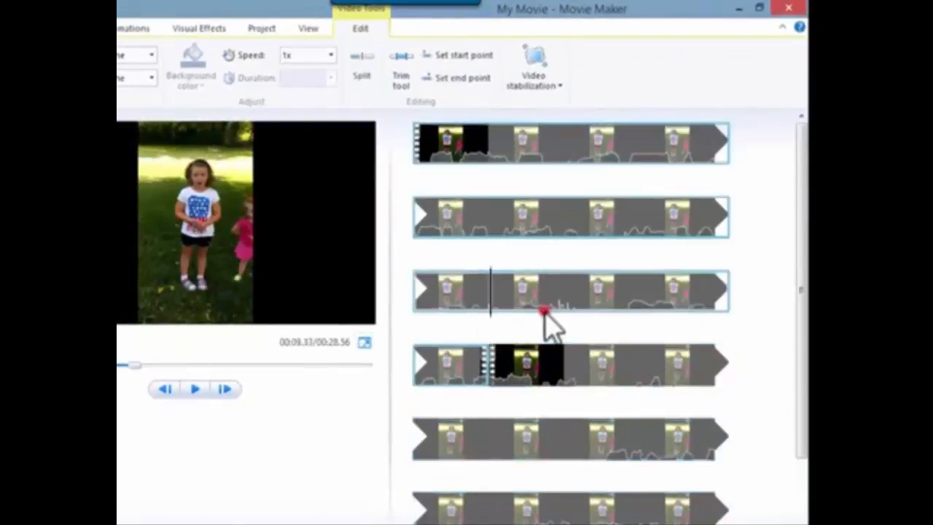
left_click(193, 390)
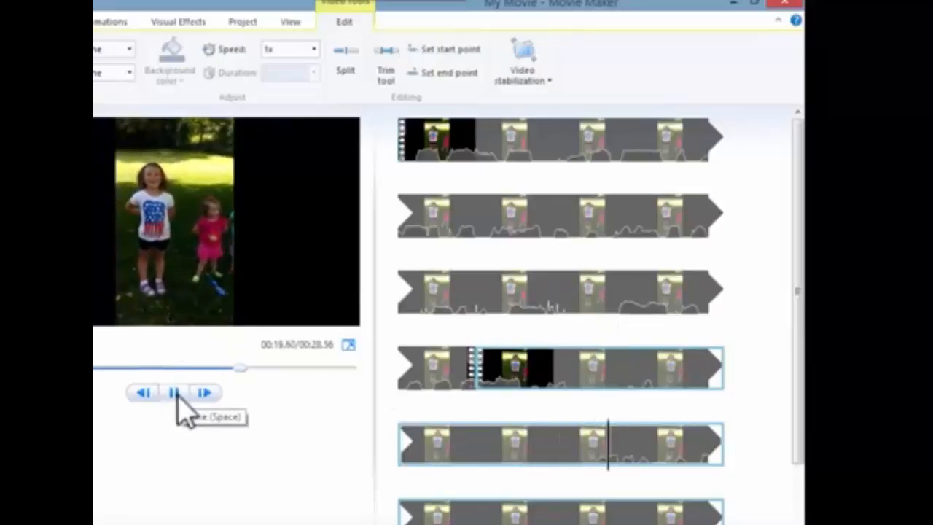
left_click(176, 394)
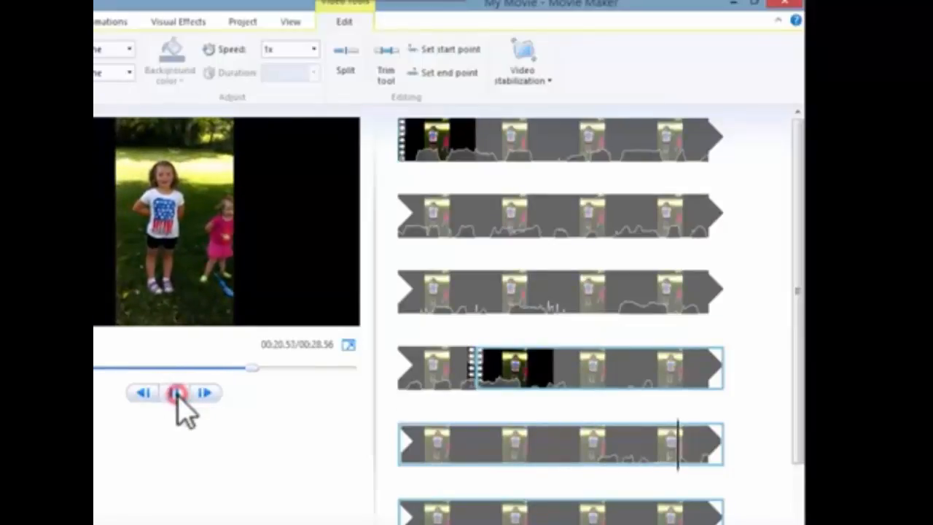
left_click(176, 393)
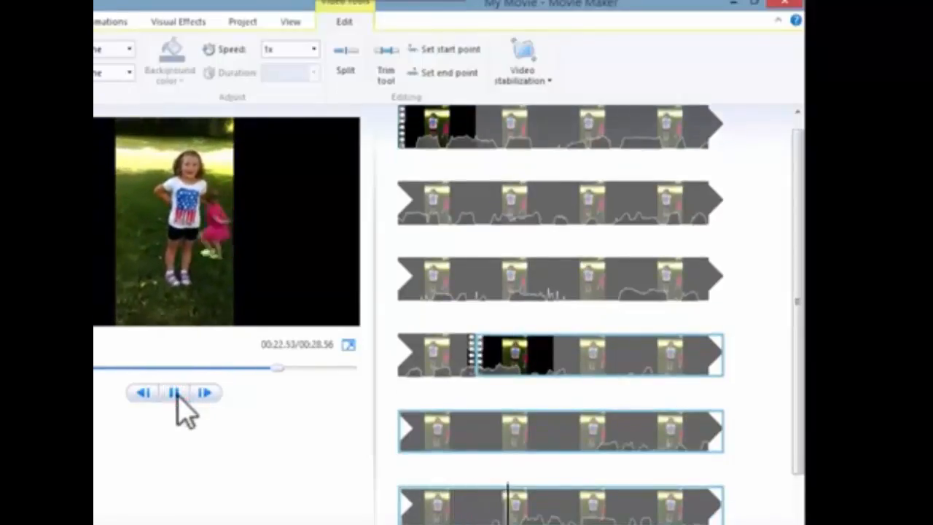
left_click(176, 393)
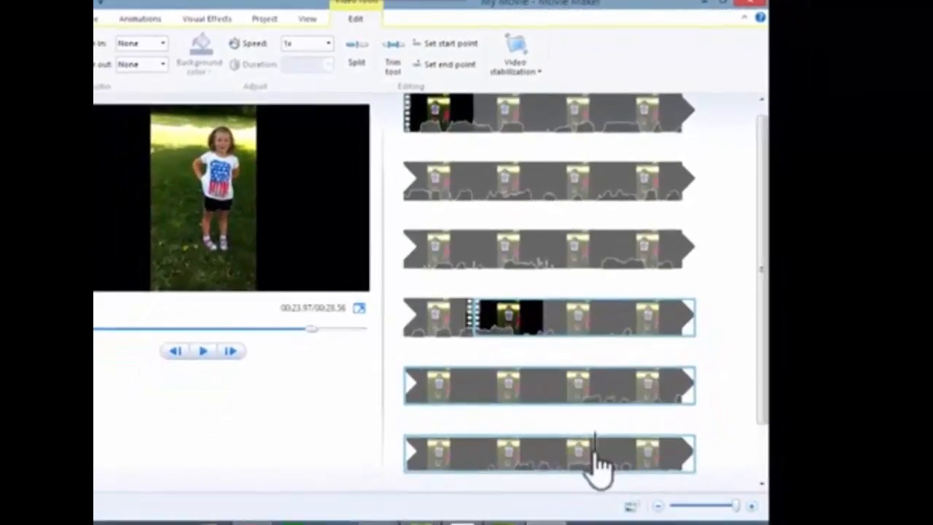
left_click_drag(594, 453, 508, 465)
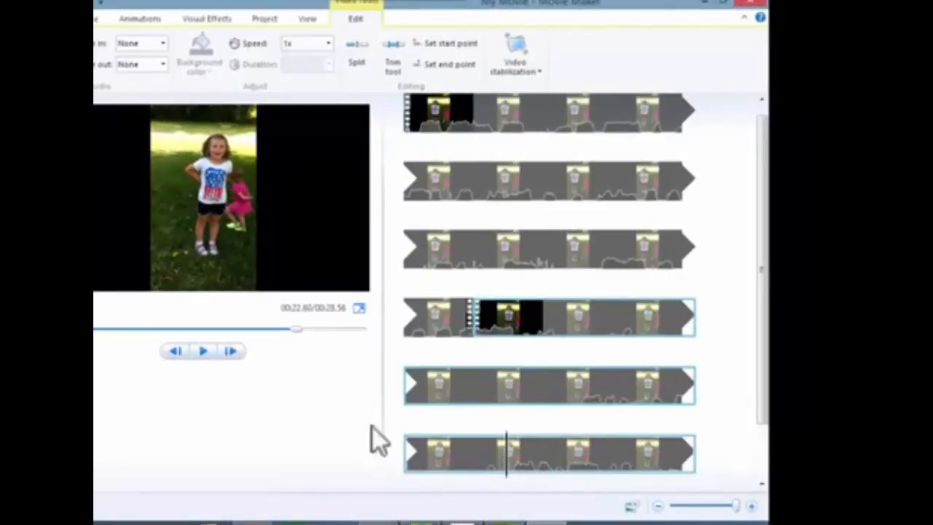
left_click(204, 353)
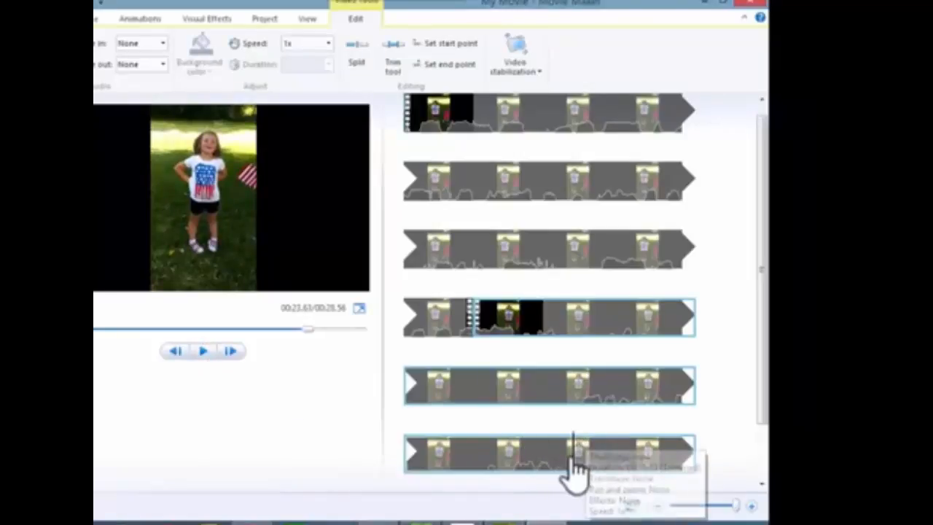
left_click_drag(574, 459, 487, 472)
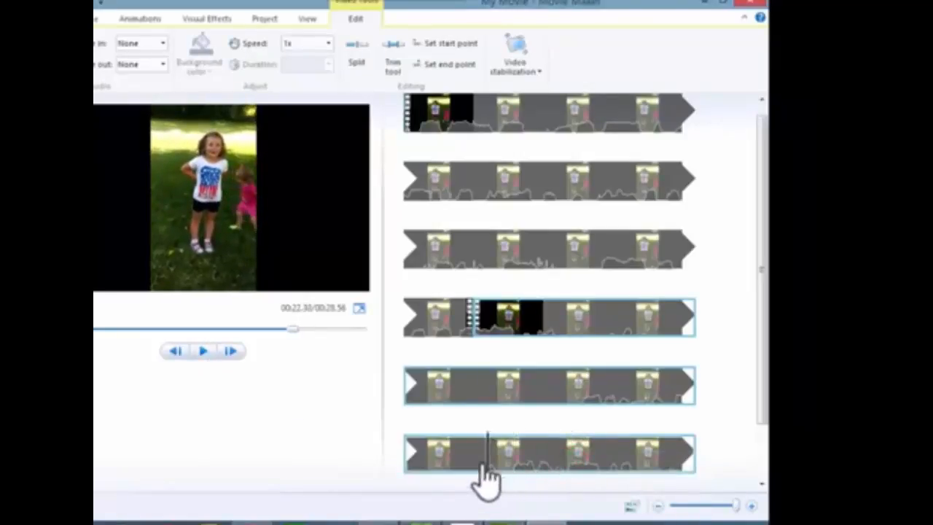
left_click(354, 63)
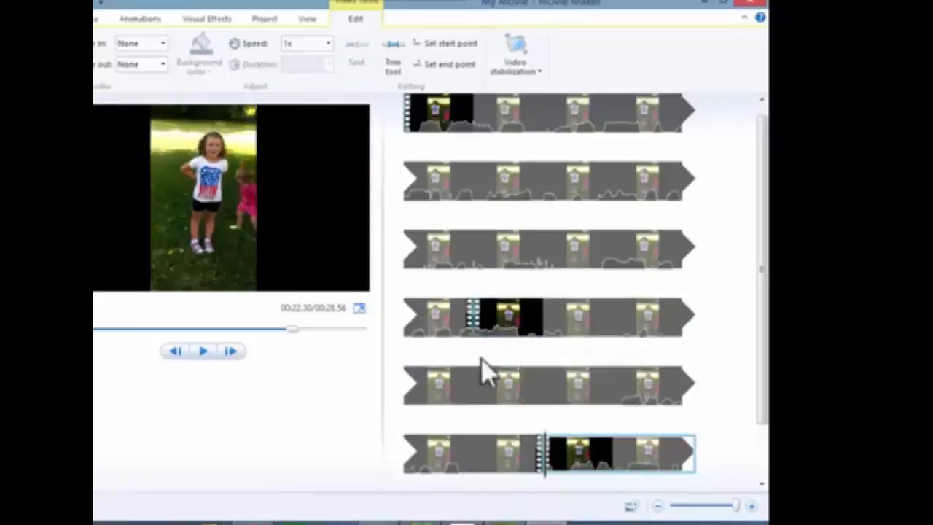
Delete the unwanted middle clip between the two splits and play the remaining video across the cut to check it
left_click(542, 335)
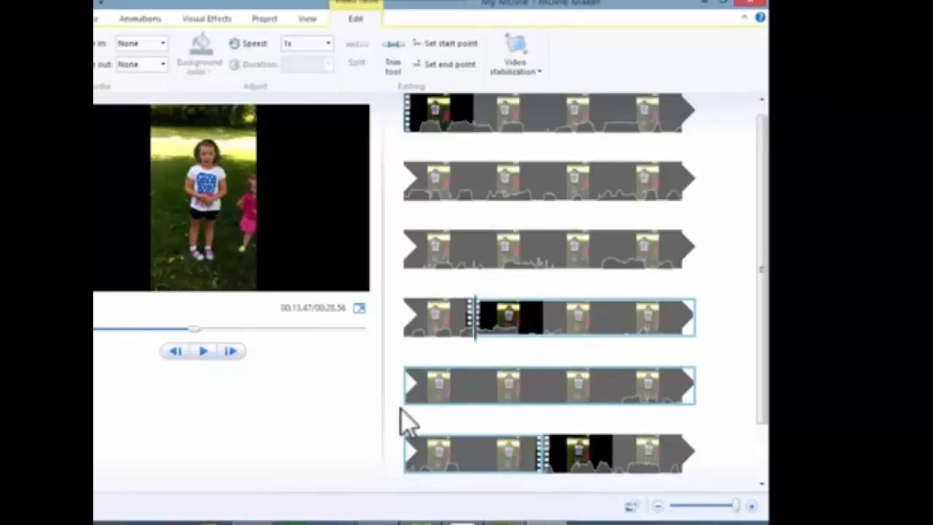
key("Delete")
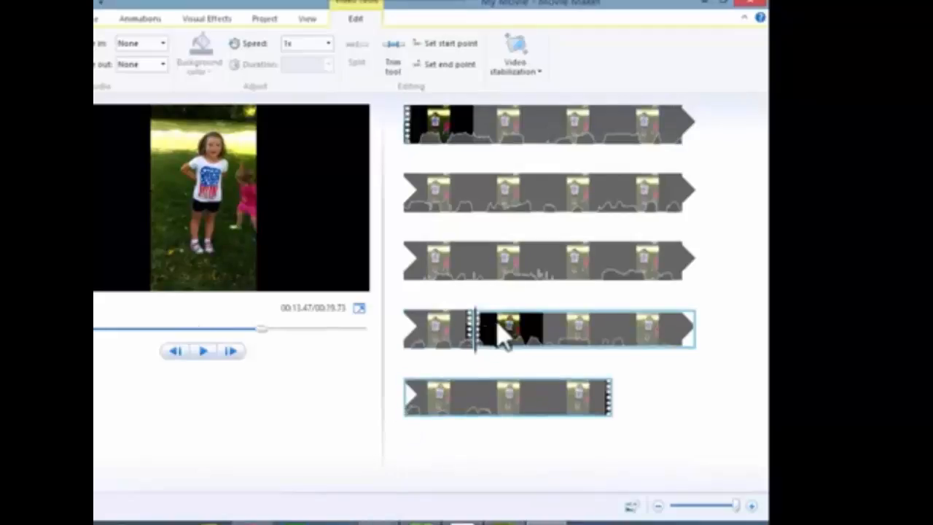
left_click(583, 273)
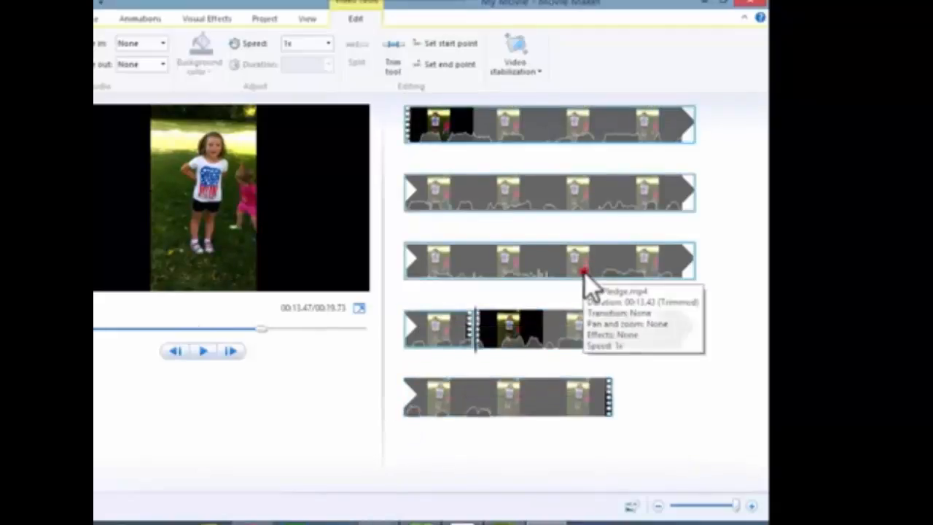
left_click(206, 352)
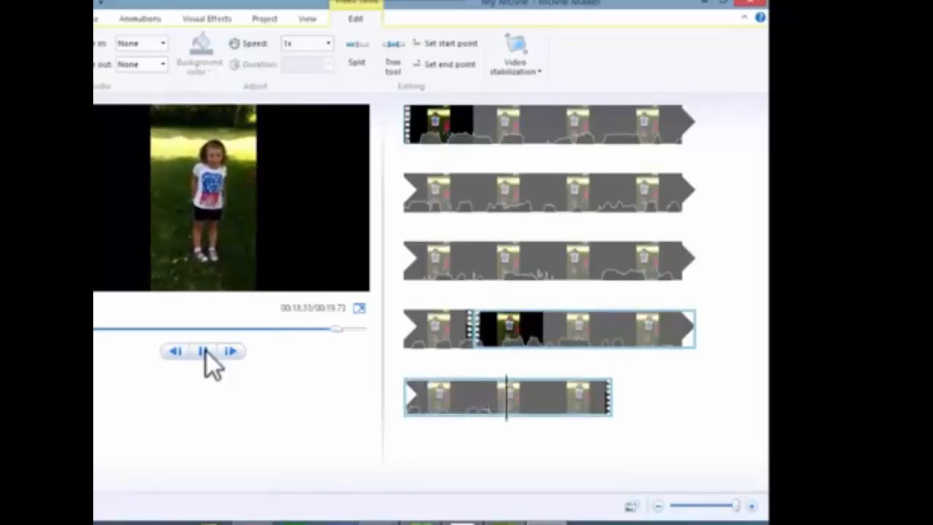
left_click(206, 352)
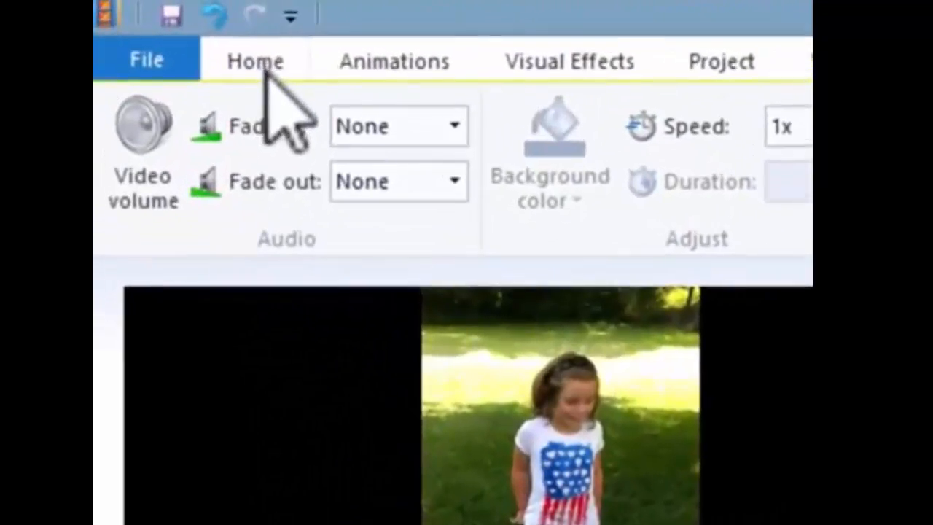
Add a title before the first video clip
left_click(265, 69)
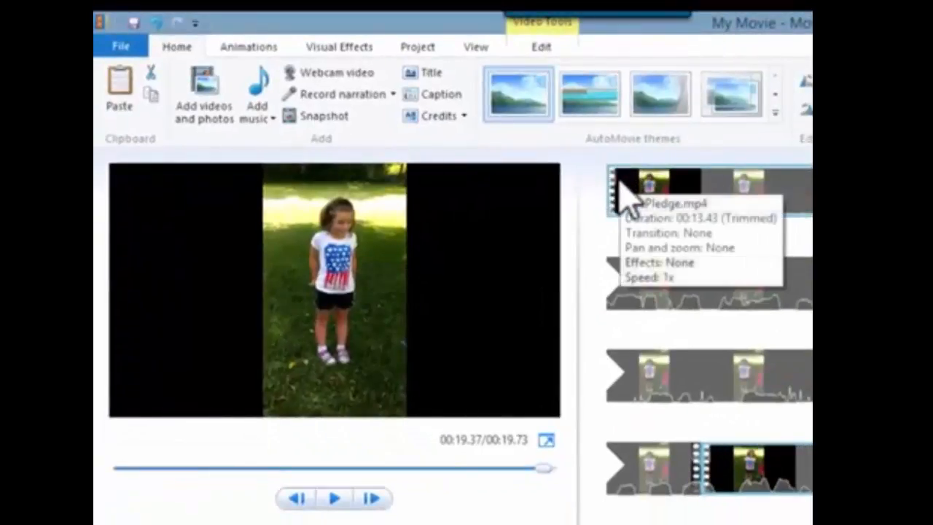
left_click(713, 227)
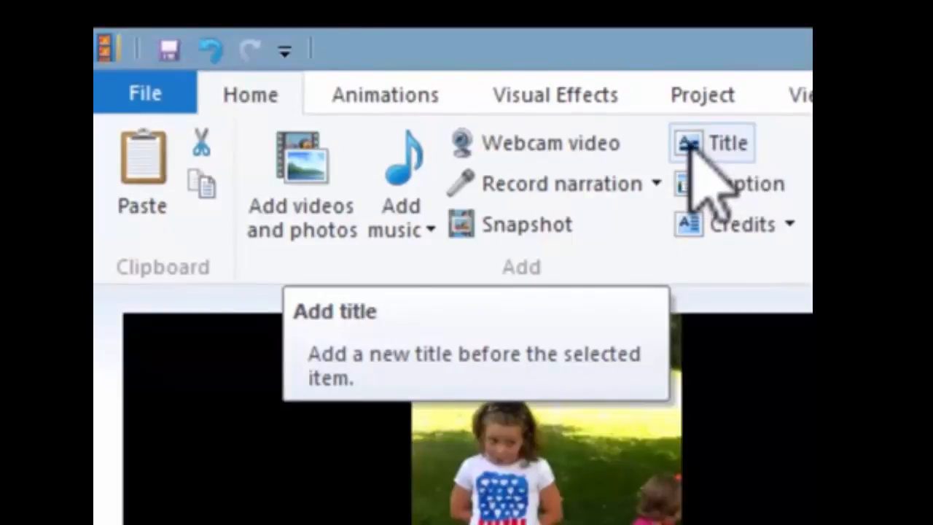
left_click(689, 143)
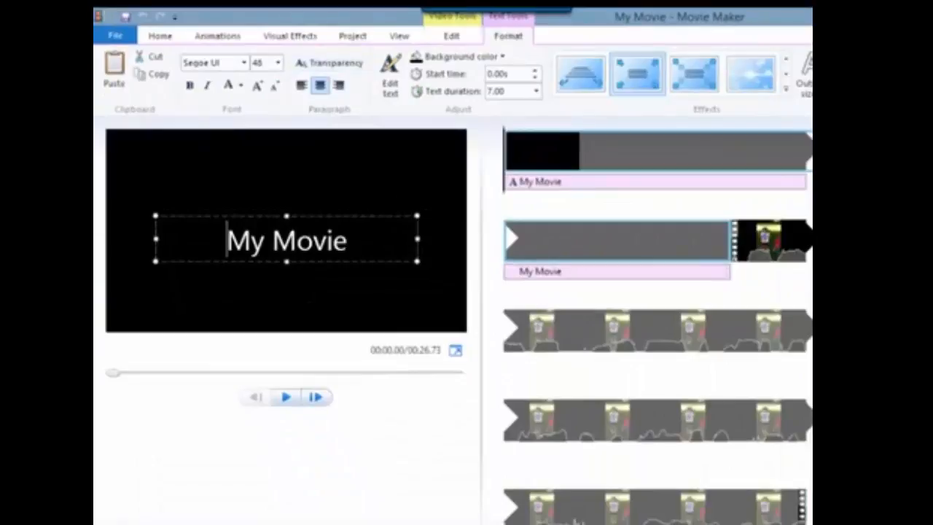
Replace the title text with "The Pledge" and a new line reading "edited by" followed by the editor's name
left_click_drag(380, 242, 238, 241)
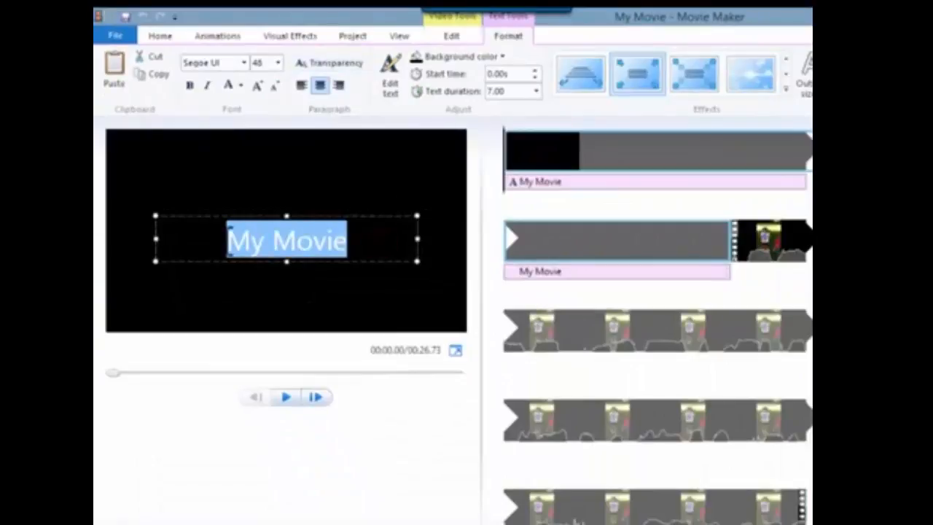
type("The Pl")
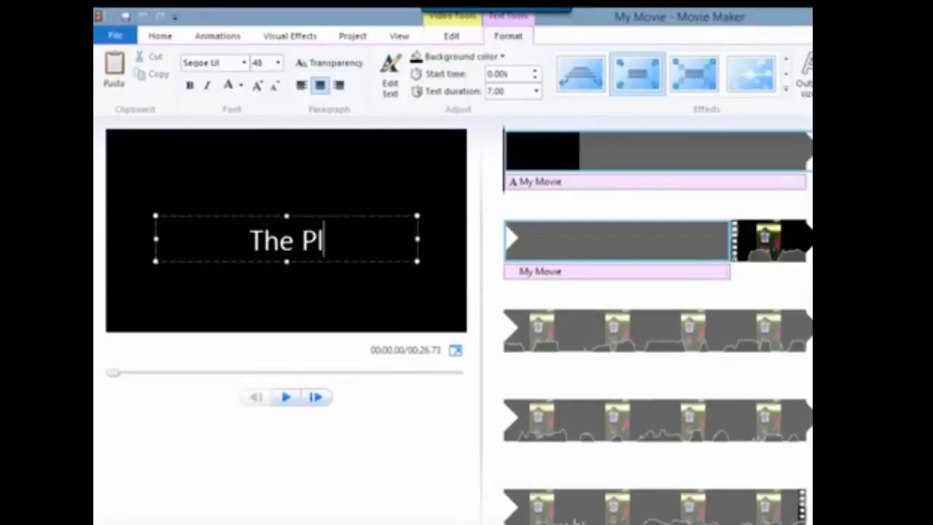
type("edge")
key("Return")
type("edi")
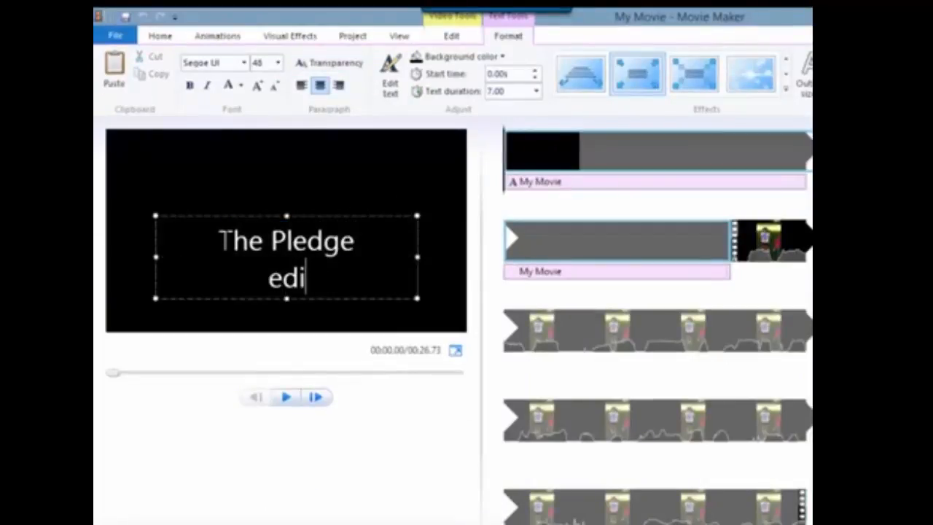
type("ted by ")
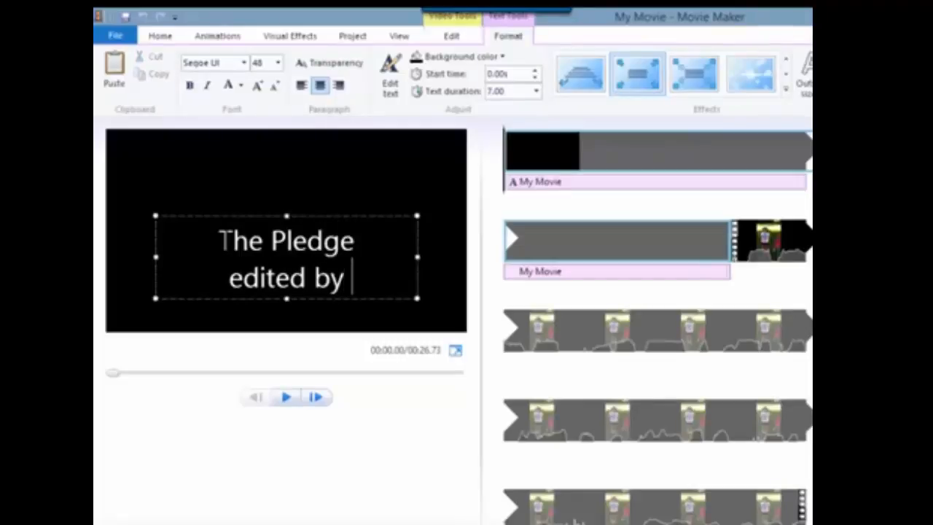
type("Ms Edi")
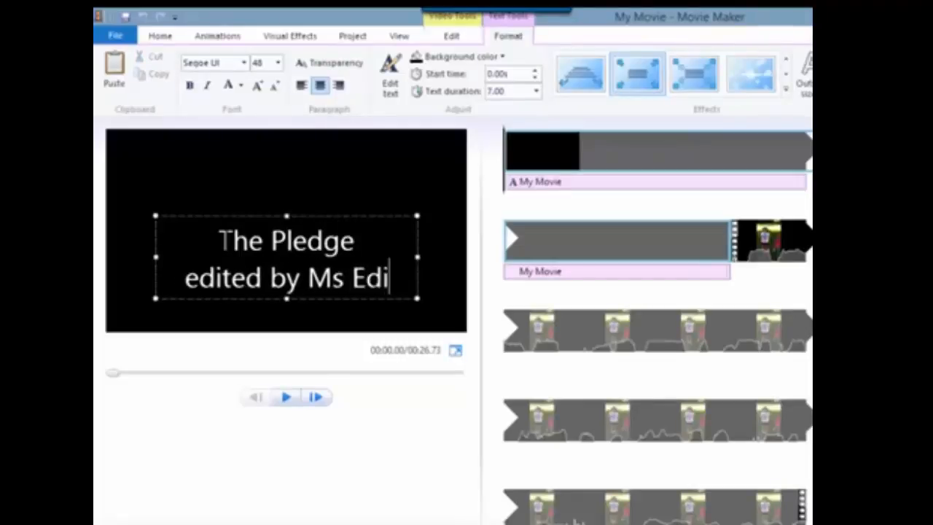
type("ngton")
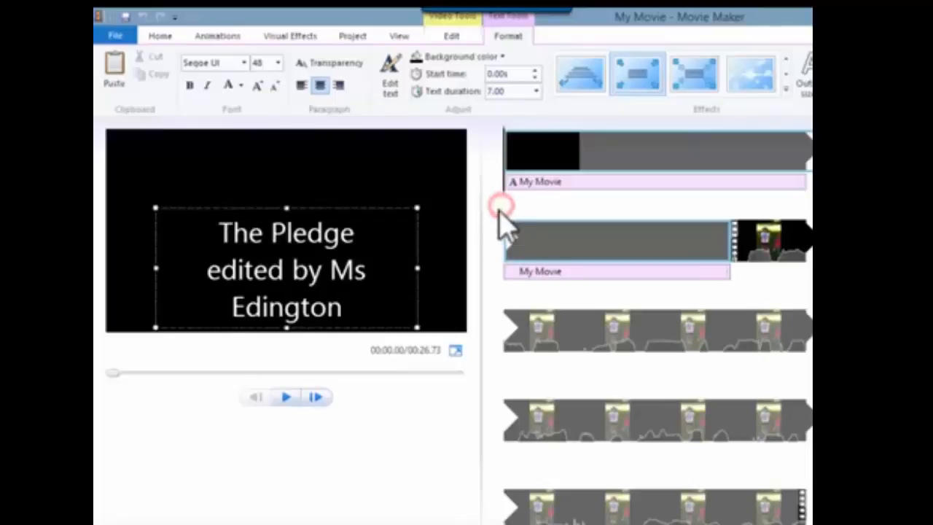
left_click(534, 324)
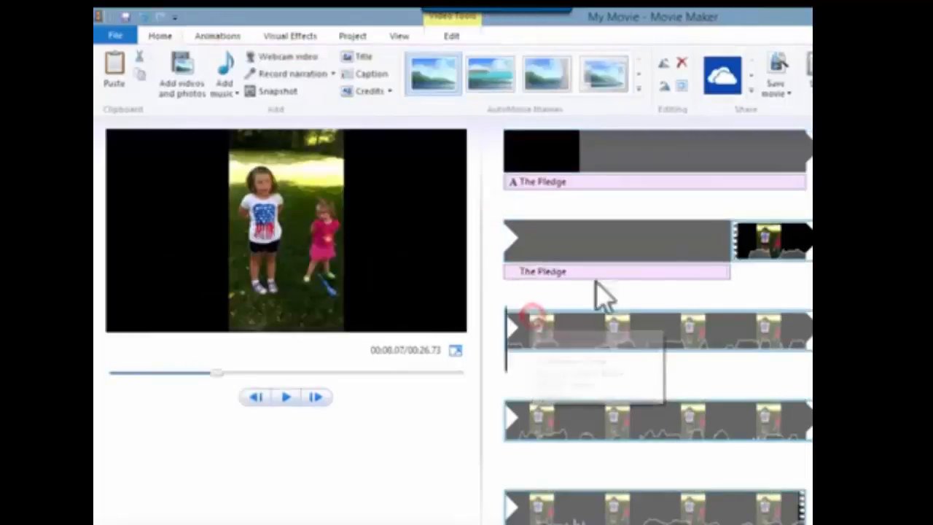
Add credits after the last clip at the end of the movie
scroll(656, 321, "down", 4)
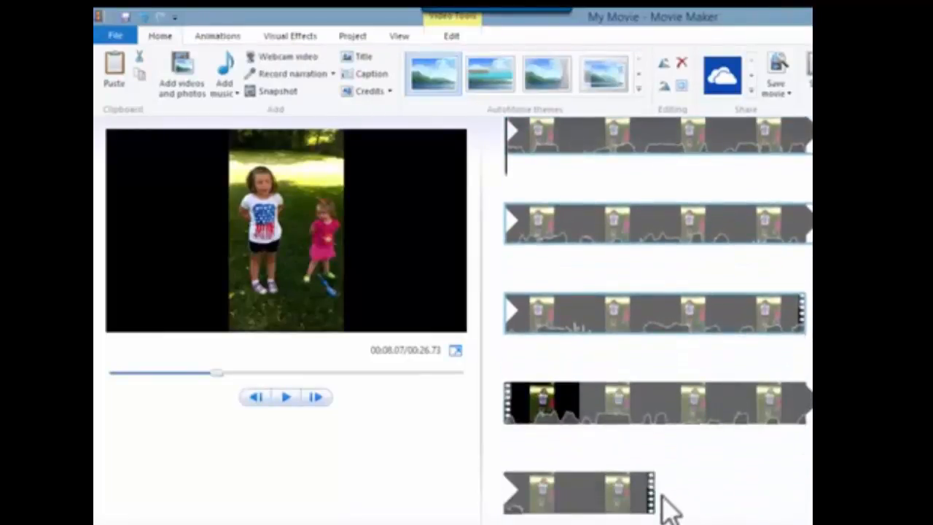
left_click(651, 500)
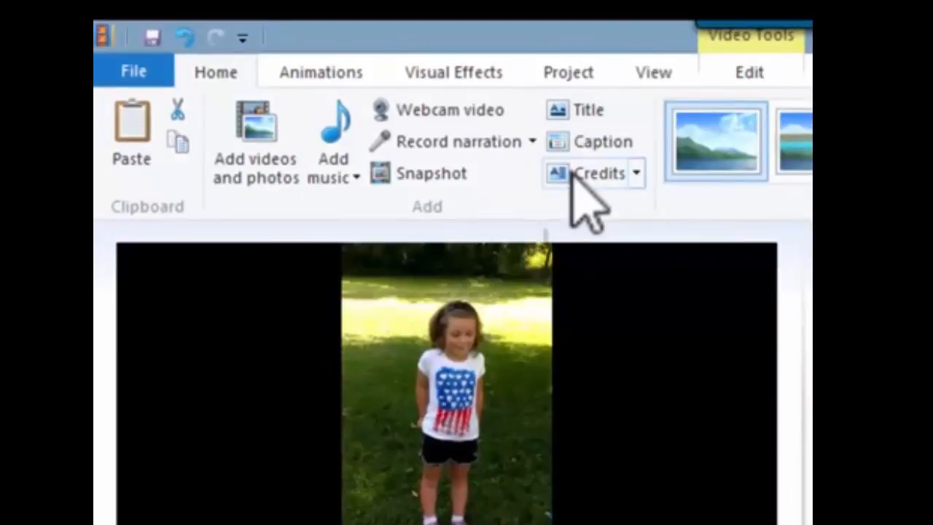
left_click(576, 175)
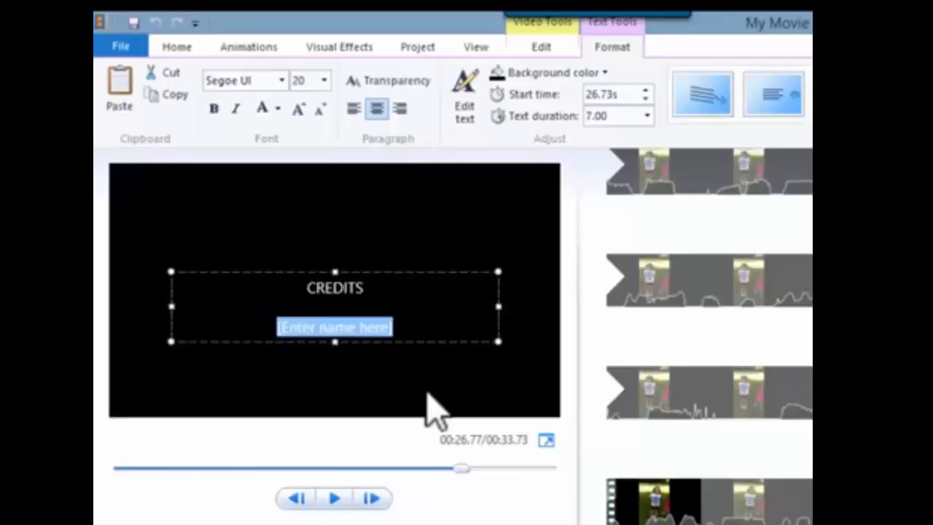
Replace the credits' name placeholder with the lines "Video by" and "Edited by", each followed by the creator's name
key("BackSpace")
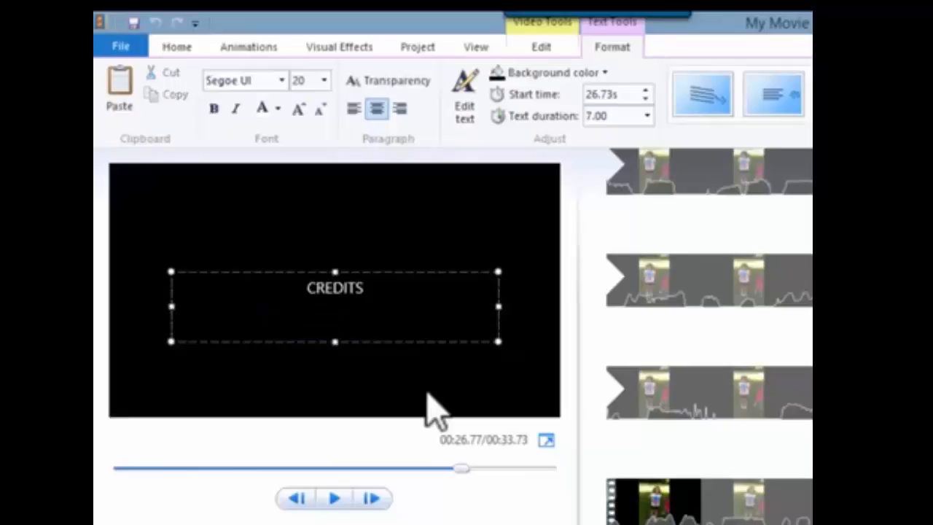
type("Video")
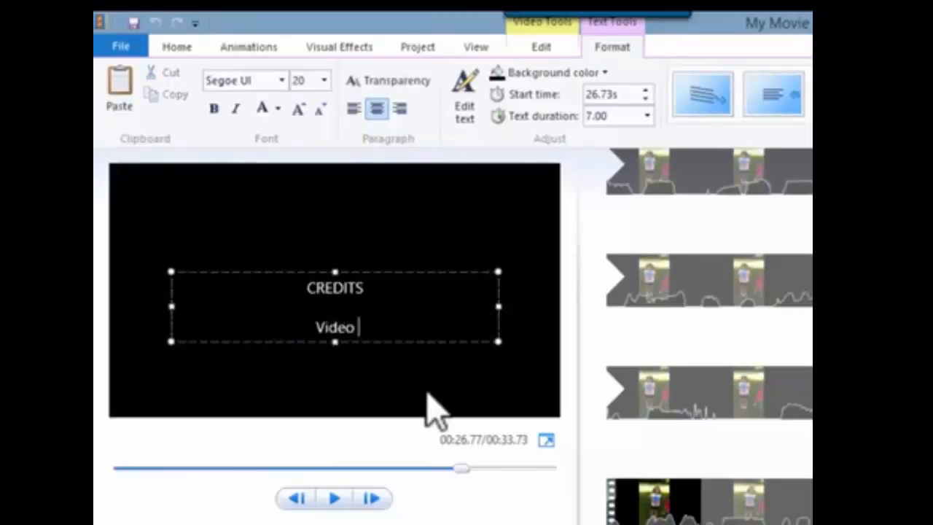
type(" by Ms Edington")
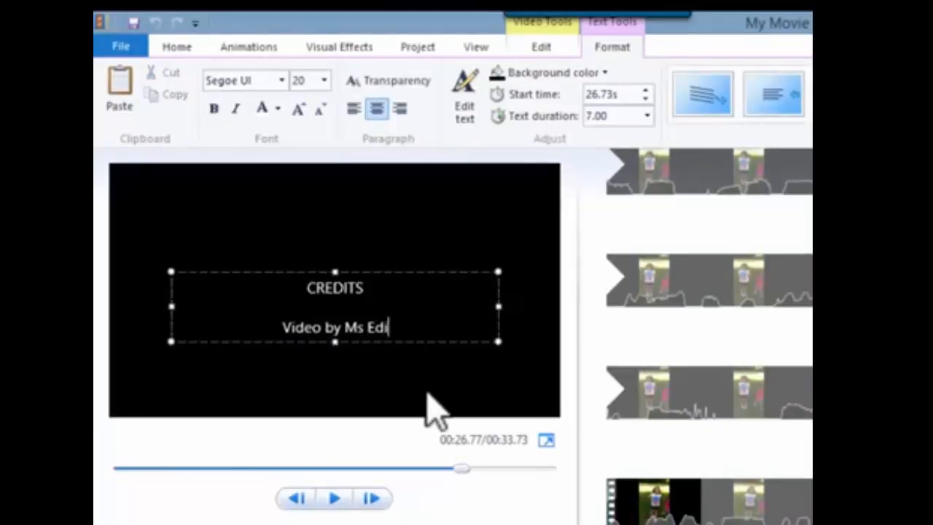
key("Return")
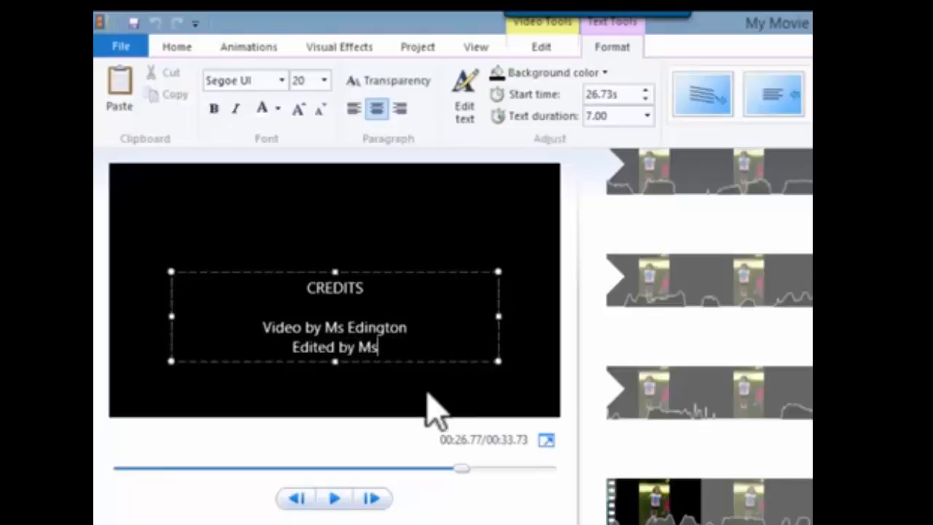
type("Edited by Ms Edington")
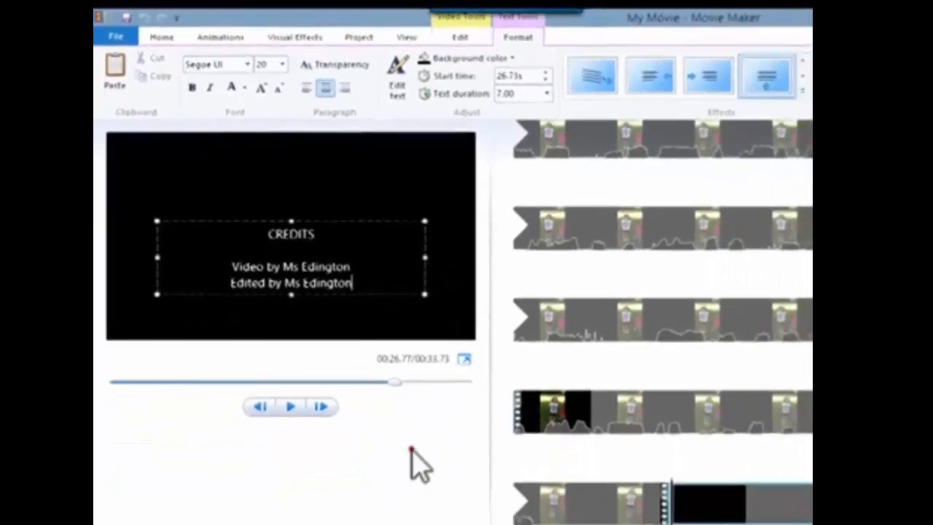
left_click(386, 413)
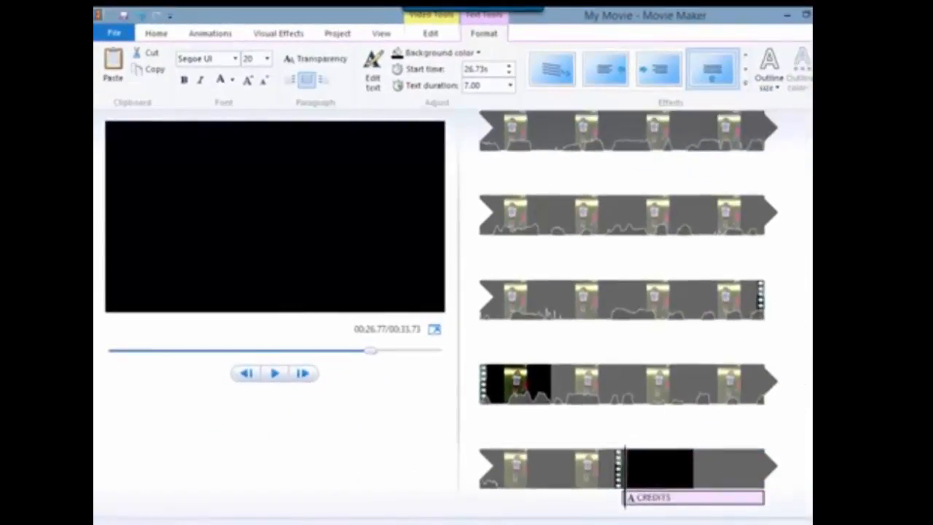
Add the diamond-shaped Diagonals transition between the title and the first video clip, and play it back
scroll(627, 306, "up", 5)
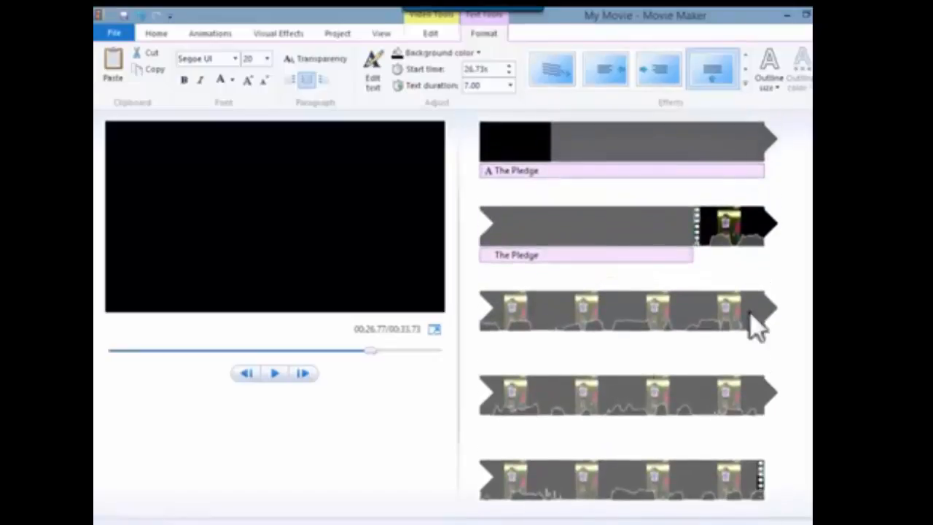
left_click(702, 150)
left_click(701, 222)
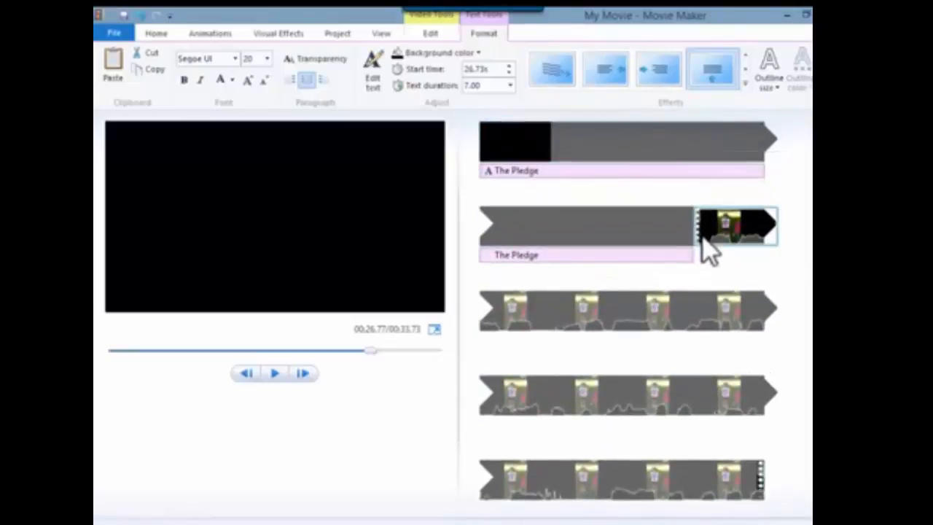
left_click(704, 249)
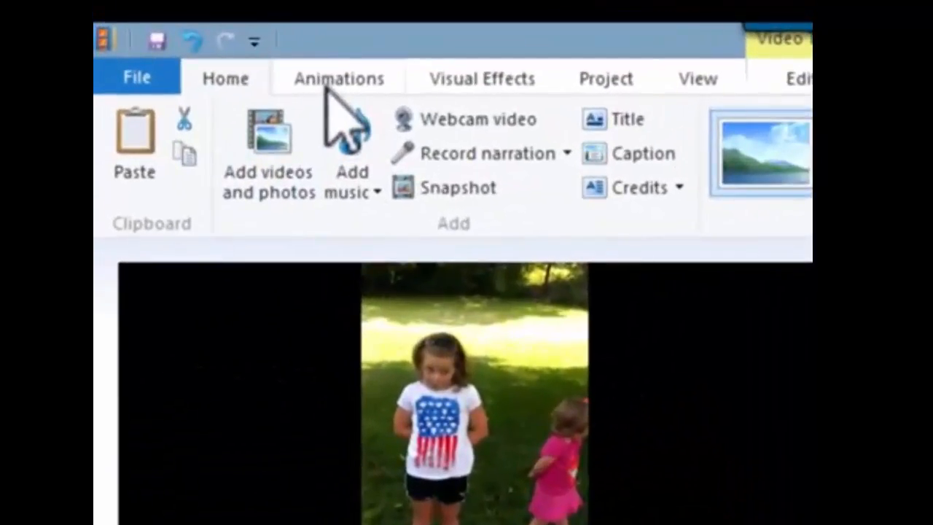
left_click(324, 82)
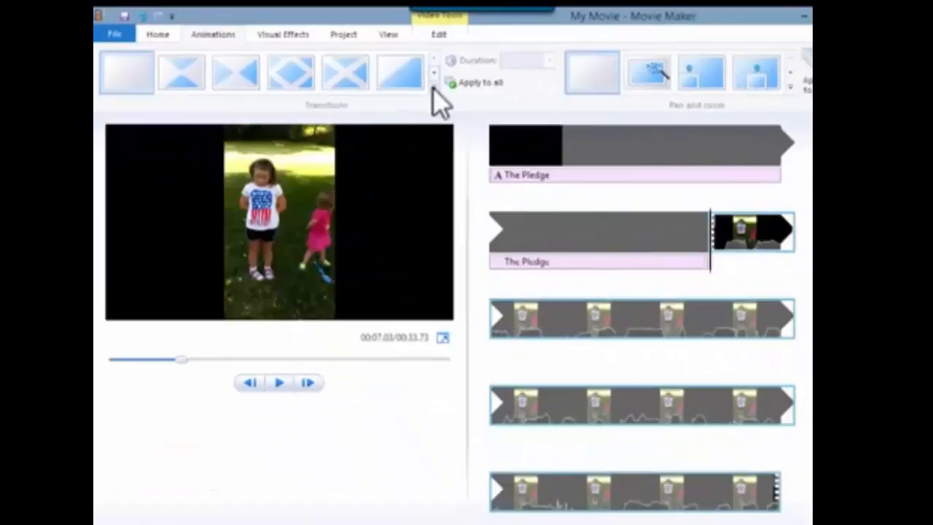
left_click(576, 125)
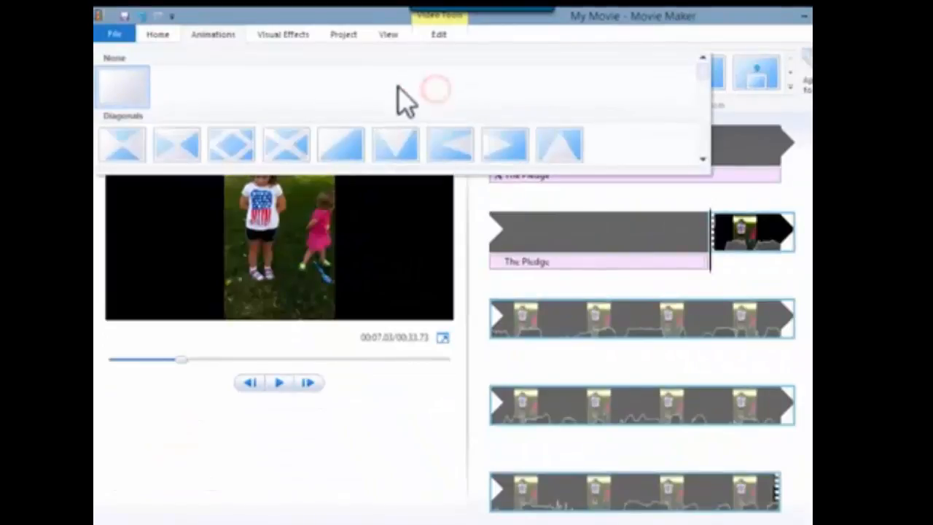
left_click(248, 148)
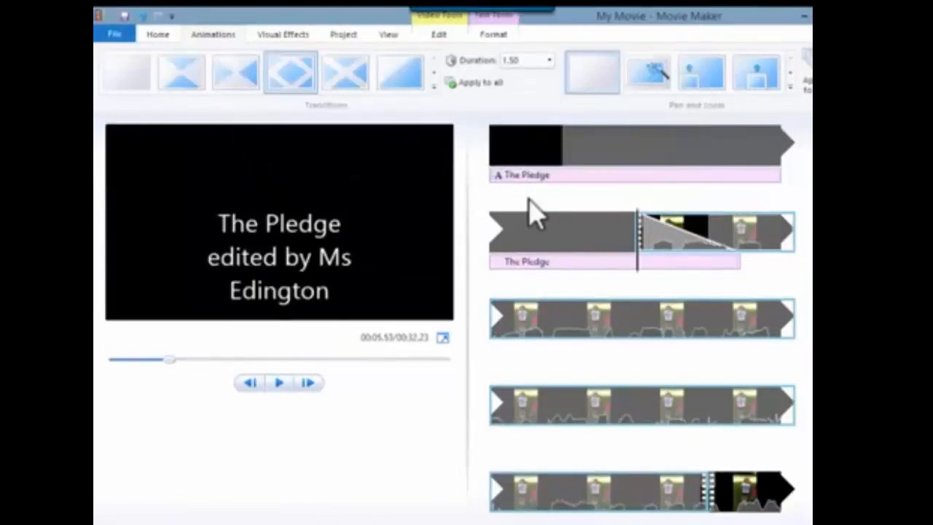
left_click(278, 382)
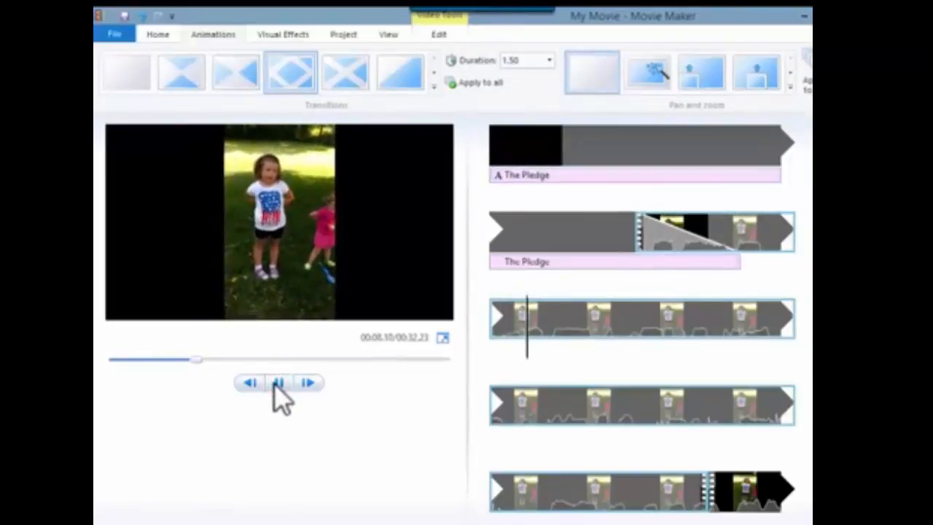
left_click(279, 381)
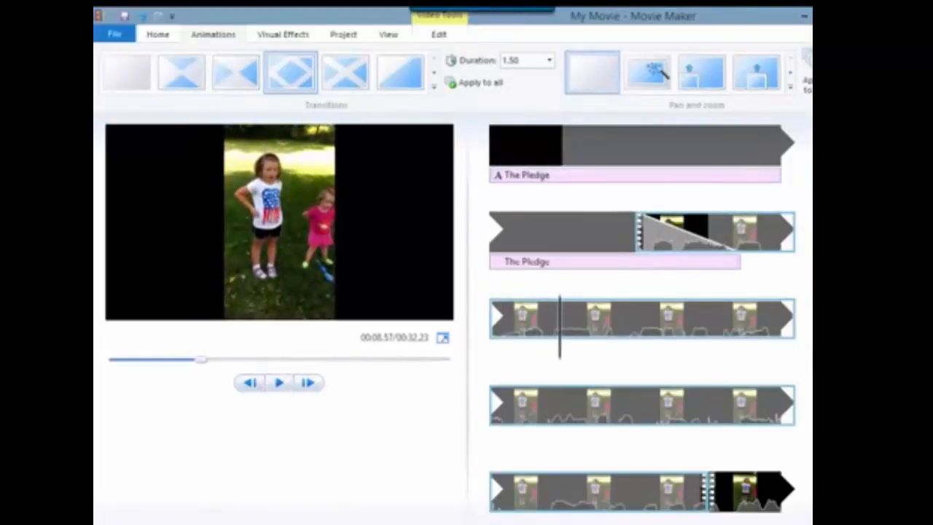
Add a transition into the credits, trying the heart shape and settling on the checkerboard pattern
scroll(641, 314, "down", 4)
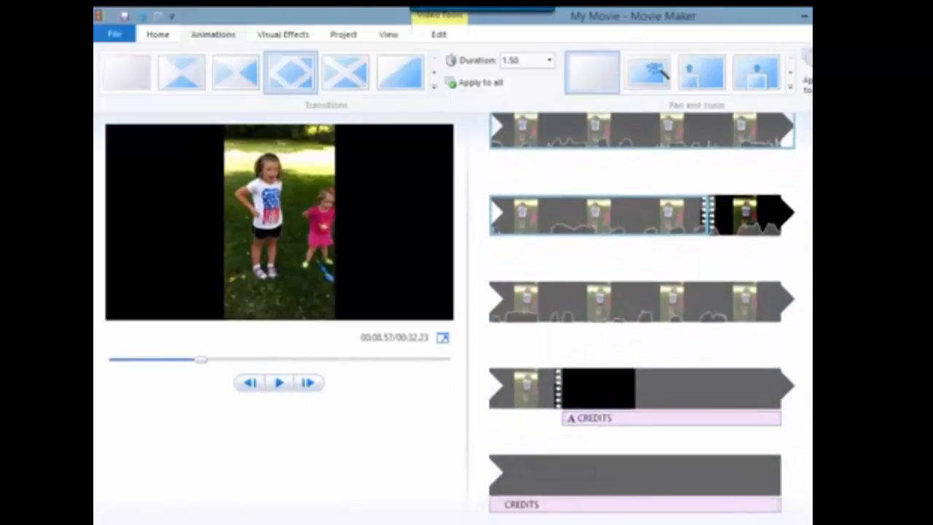
left_click(570, 397)
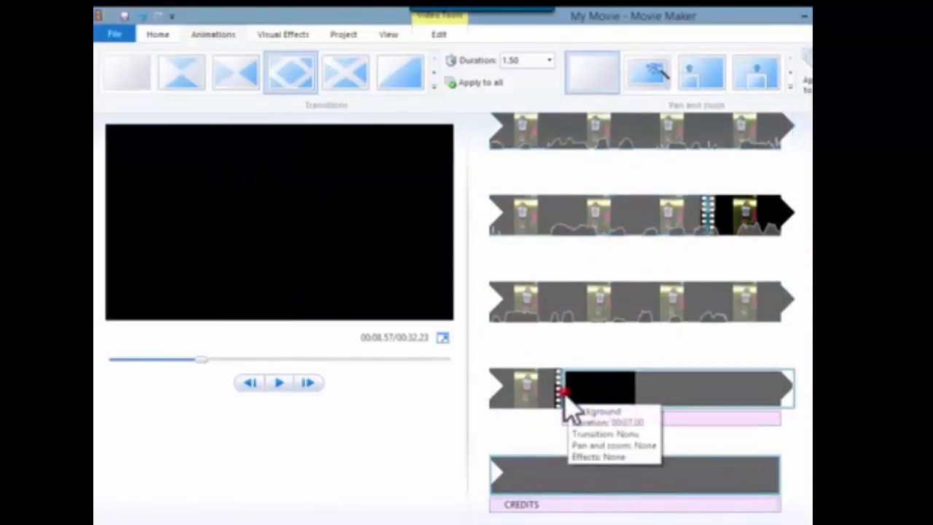
left_click(570, 414)
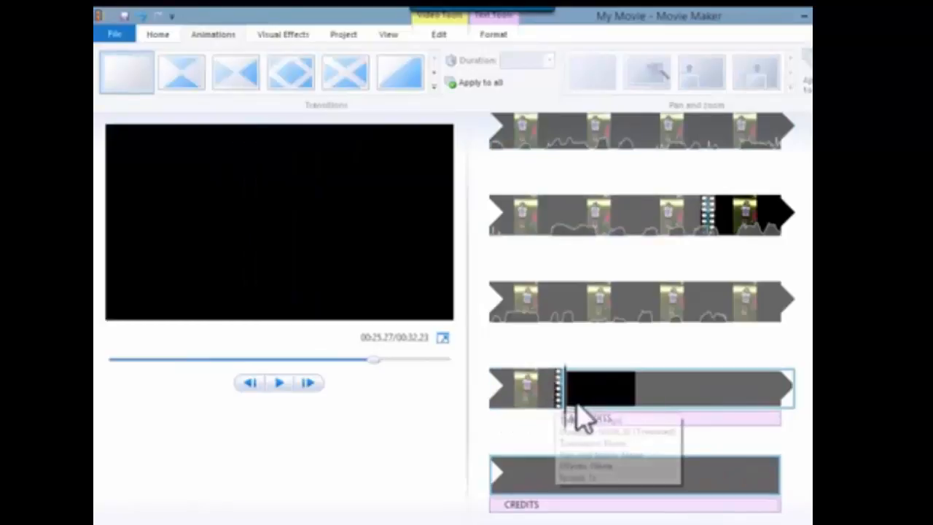
left_click(434, 76)
left_click(434, 76)
left_click(434, 76)
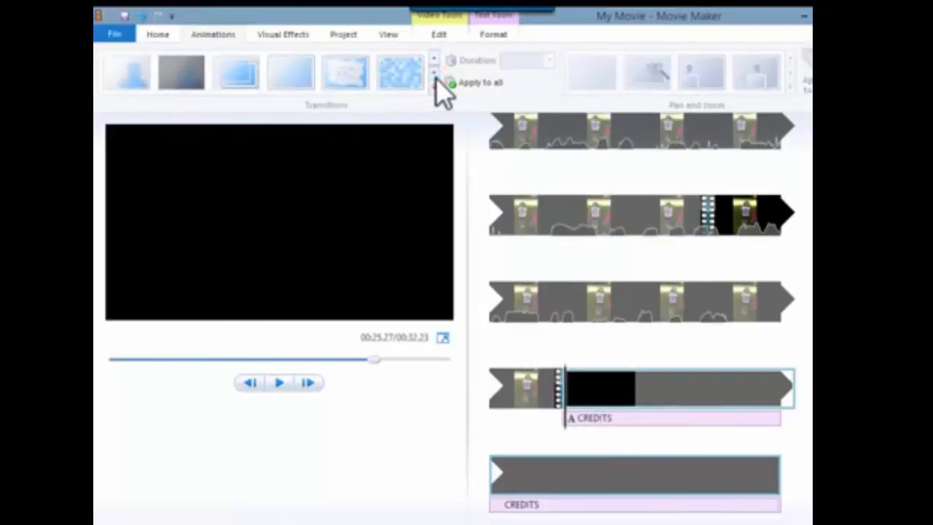
left_click(434, 75)
left_click(434, 76)
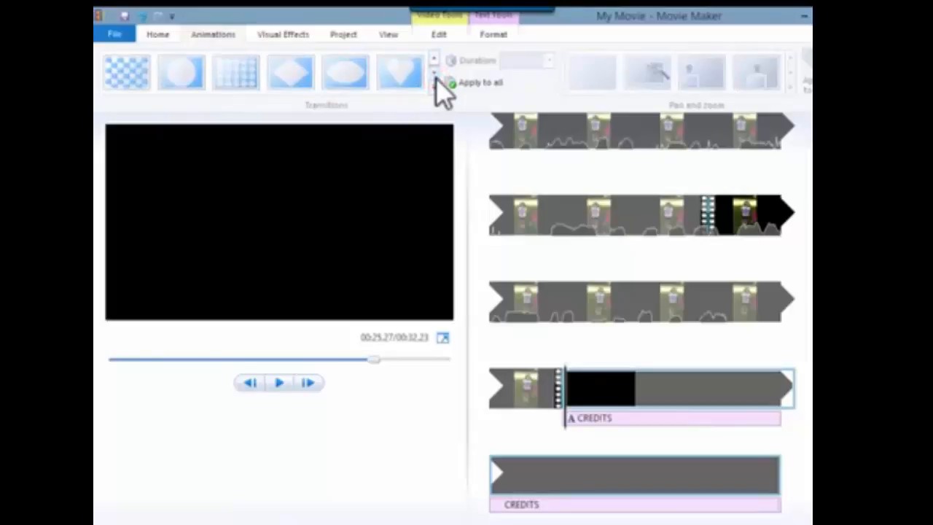
left_click(396, 73)
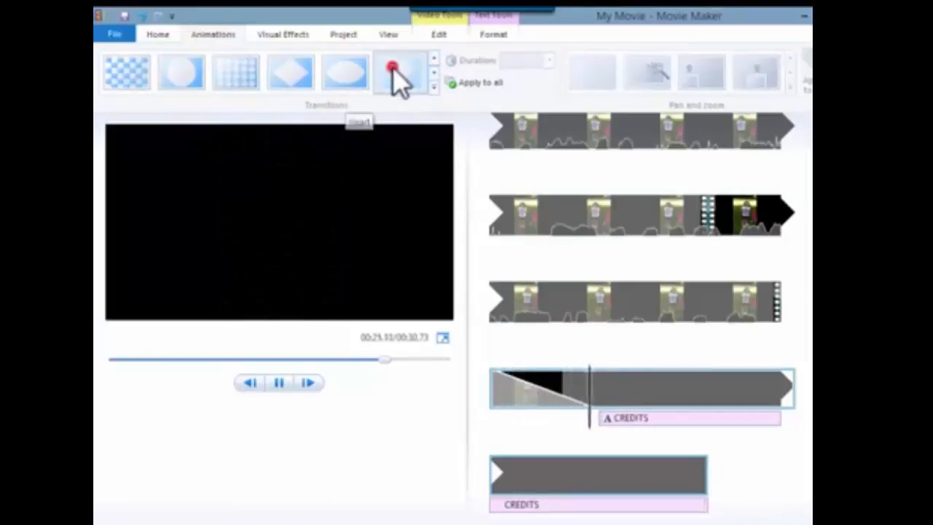
left_click(393, 71)
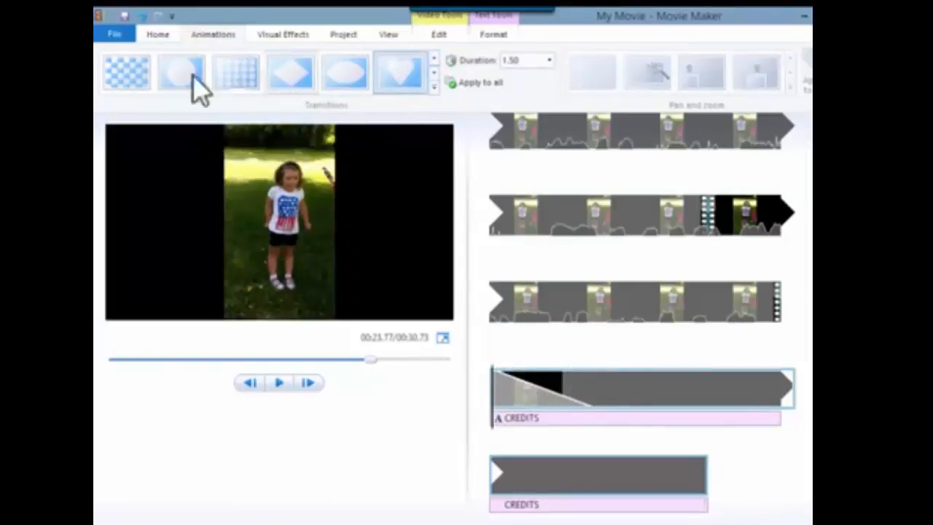
left_click(129, 75)
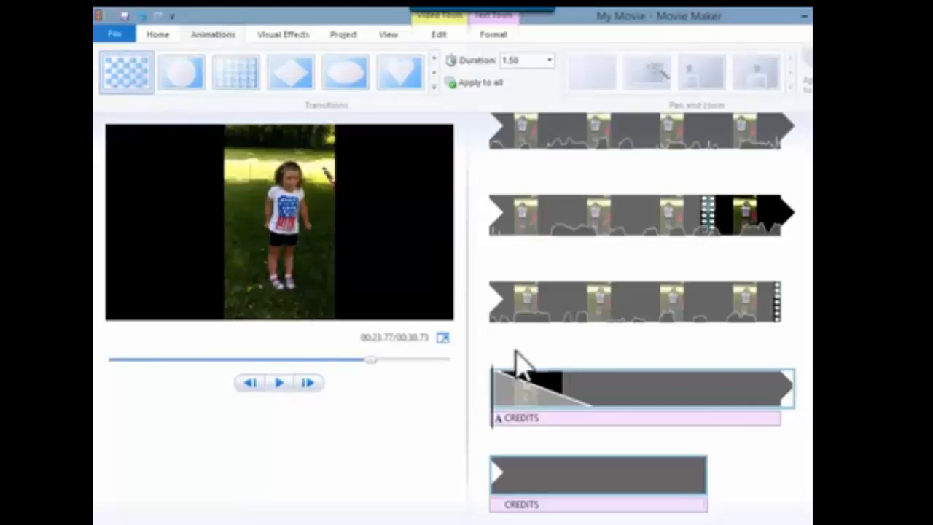
Save the movie to the desktop with the For email setting as the MPEG-4/H.264 file LastNameFirstNamePledge
scroll(641, 313, "up", 5)
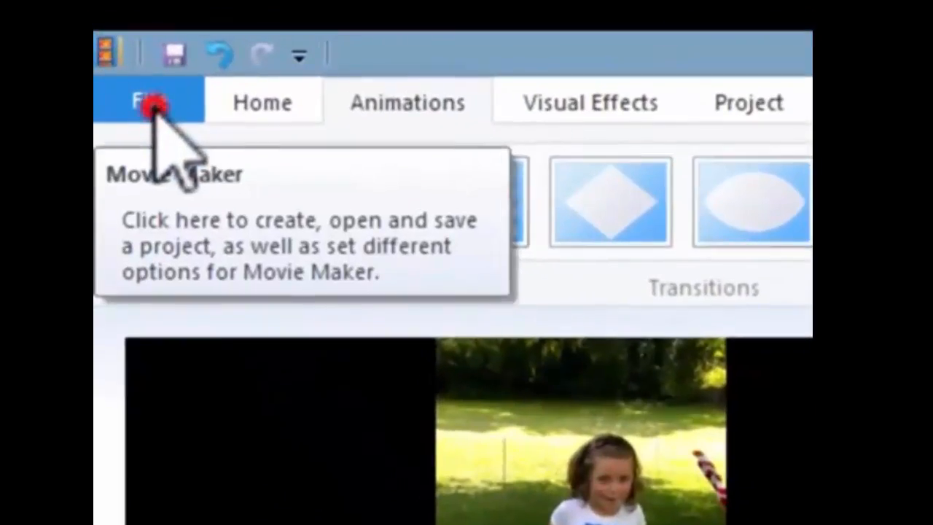
left_click(153, 106)
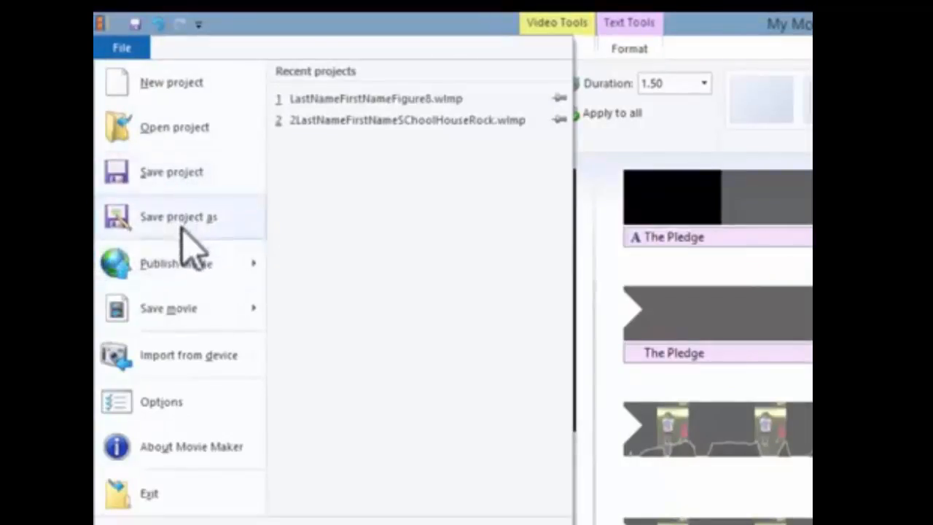
mouse_move(209, 313)
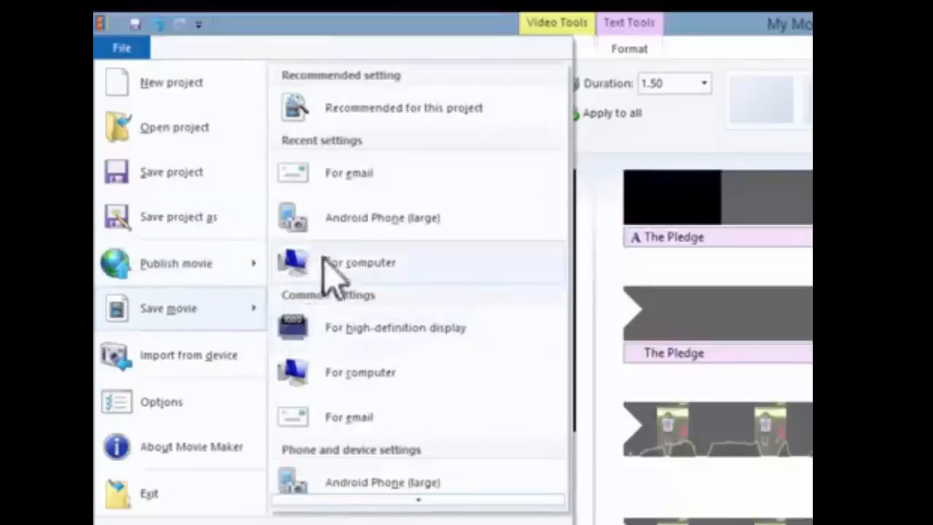
left_click(333, 183)
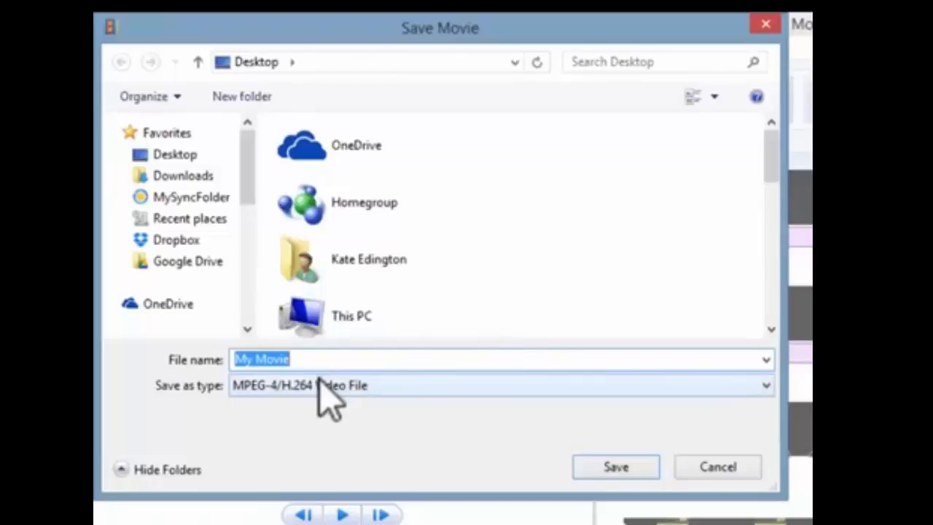
key("BackSpace")
type("Last")
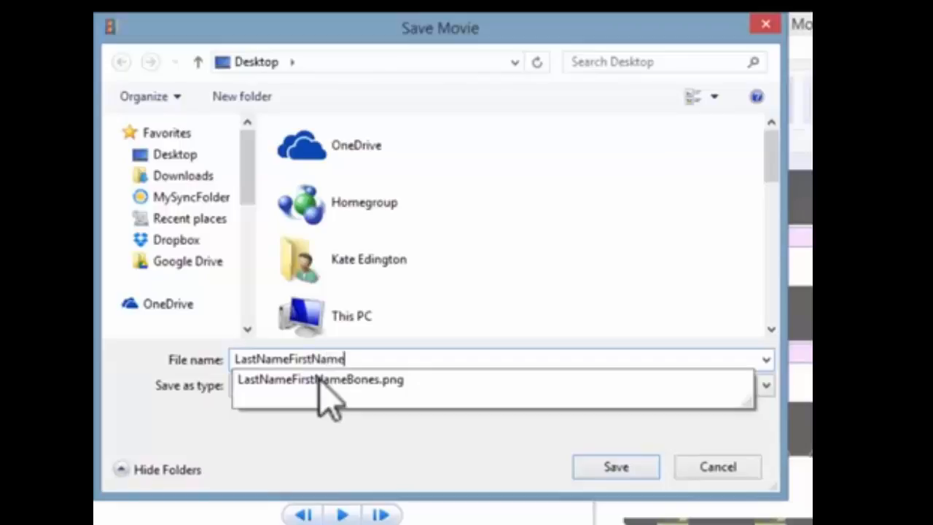
type("NameFirstNamePledge")
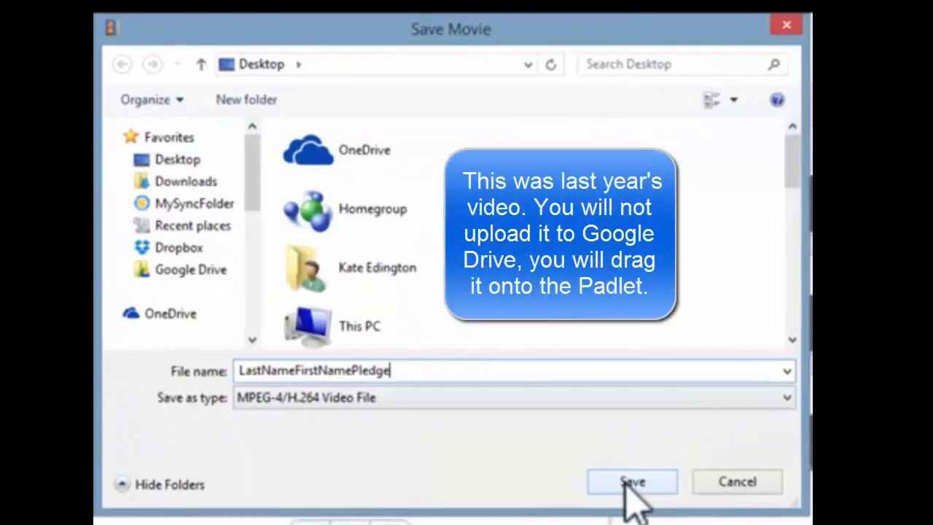
left_click(628, 483)
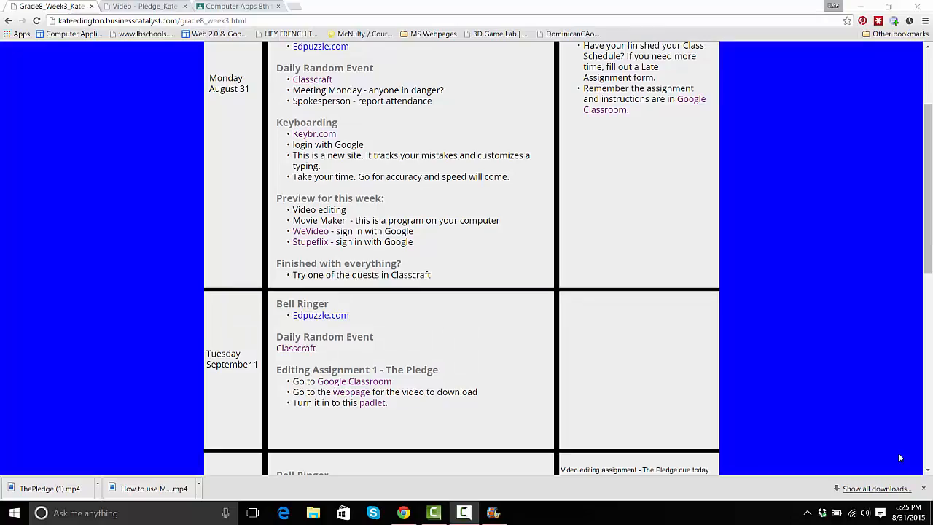
In Chrome, open the padlet linked under Editing Assignment 1 - The Pledge and arrange its window so the desktop files are exposed
left_click(371, 405)
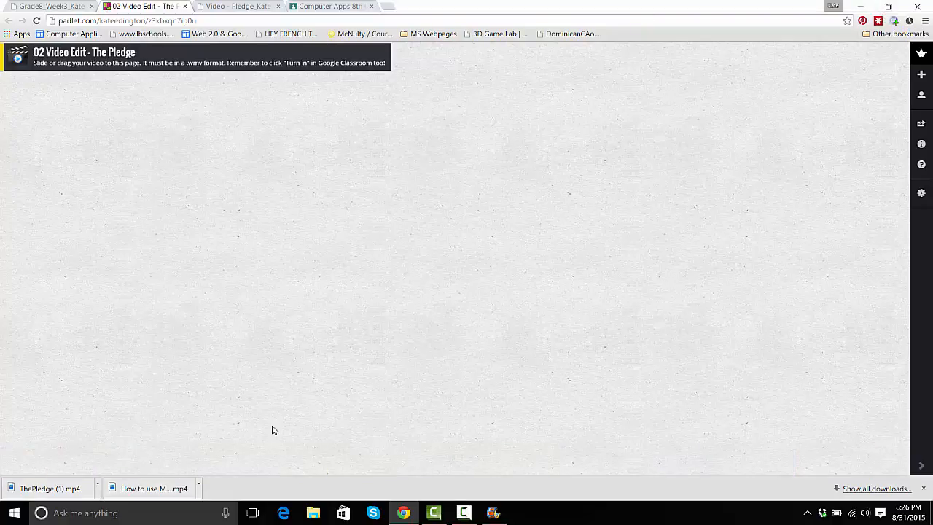
left_click(898, 5)
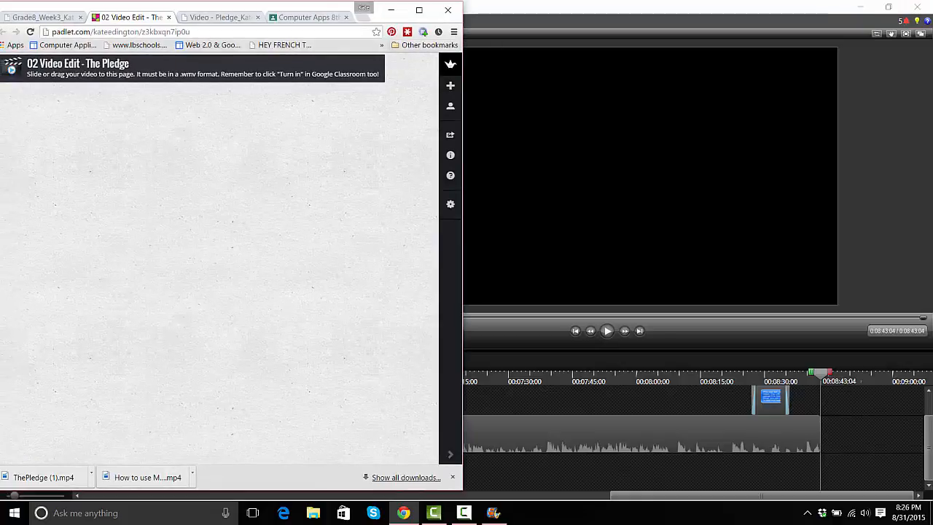
left_click(861, 7)
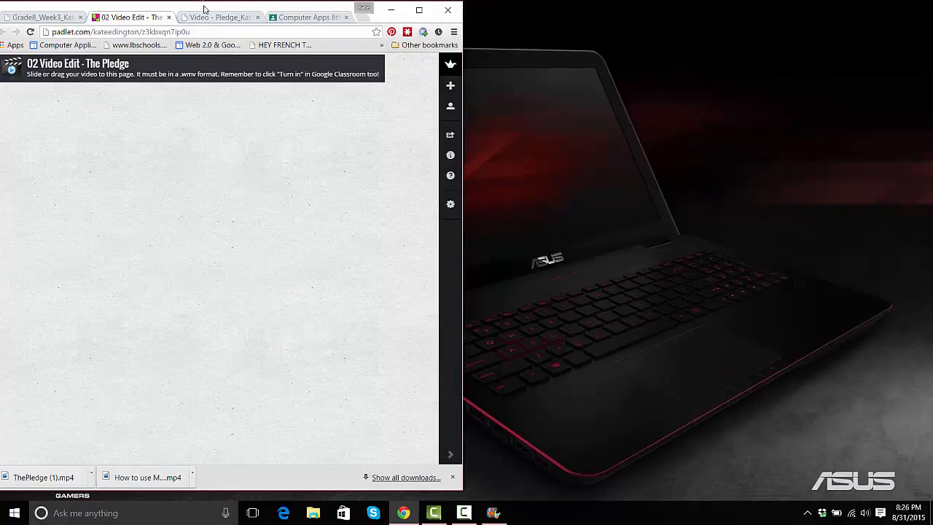
left_click_drag(204, 9, 469, 0)
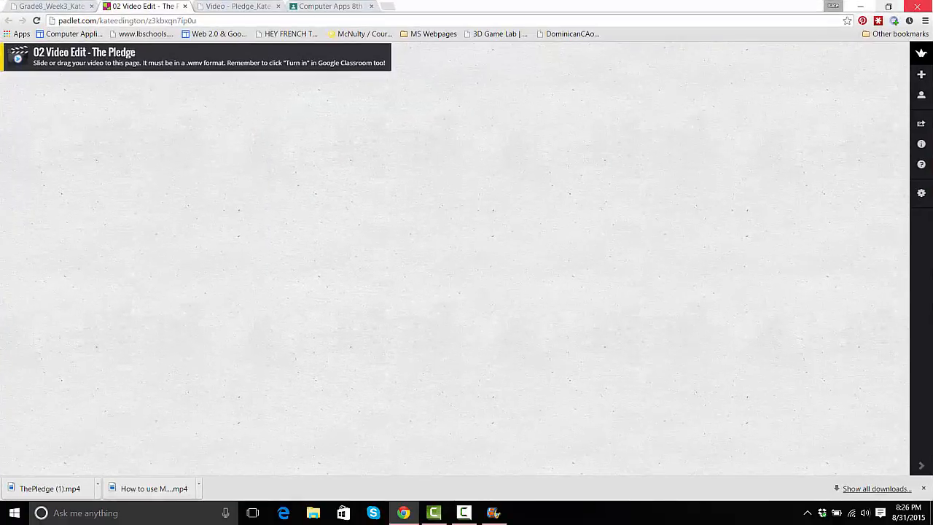
left_click(887, 7)
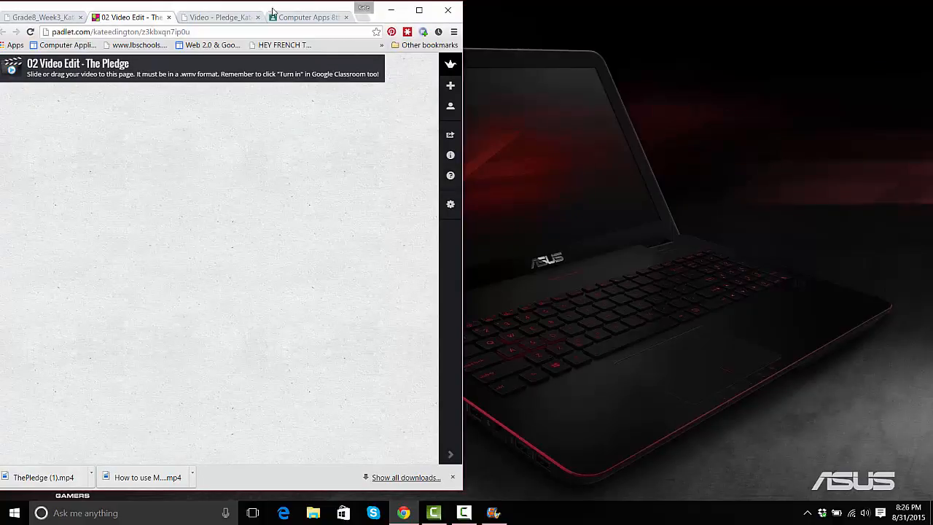
left_click_drag(272, 10, 559, 13)
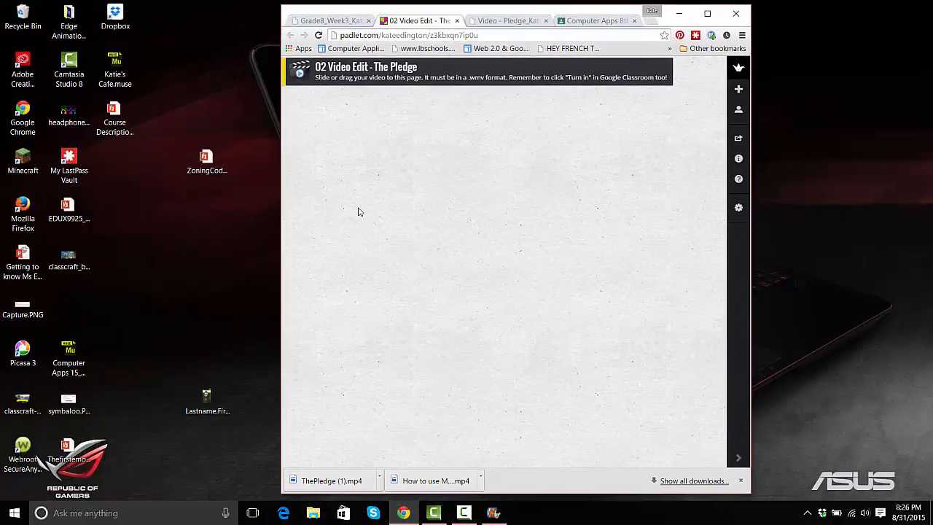
Upload the desktop video Lastname.FirstNamePledge.mp4 to the padlet and look at the 02 Video Edit assignment in Google Classroom
left_click_drag(209, 410, 372, 161)
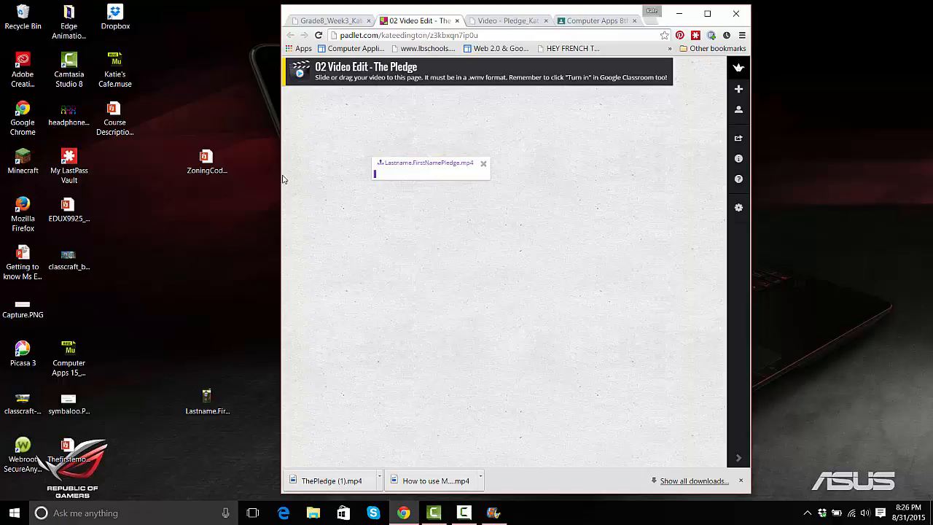
left_click(583, 22)
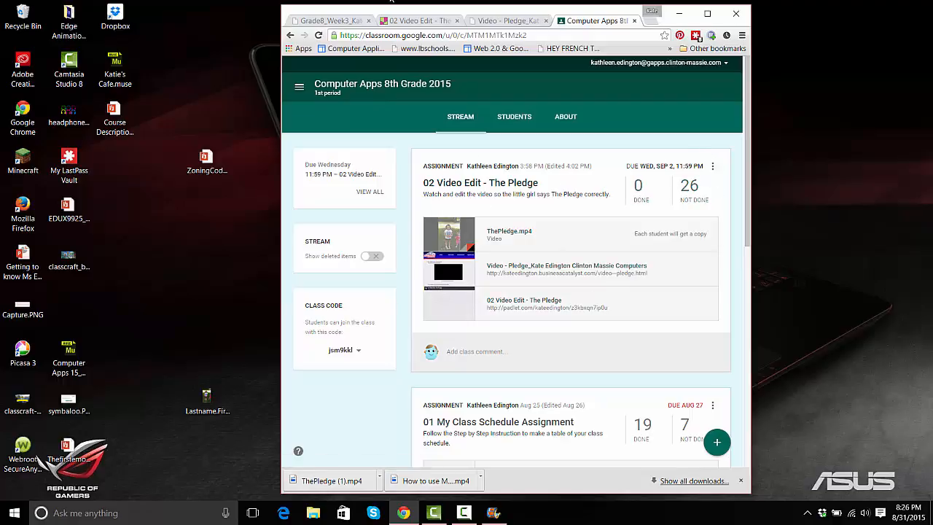
left_click(415, 21)
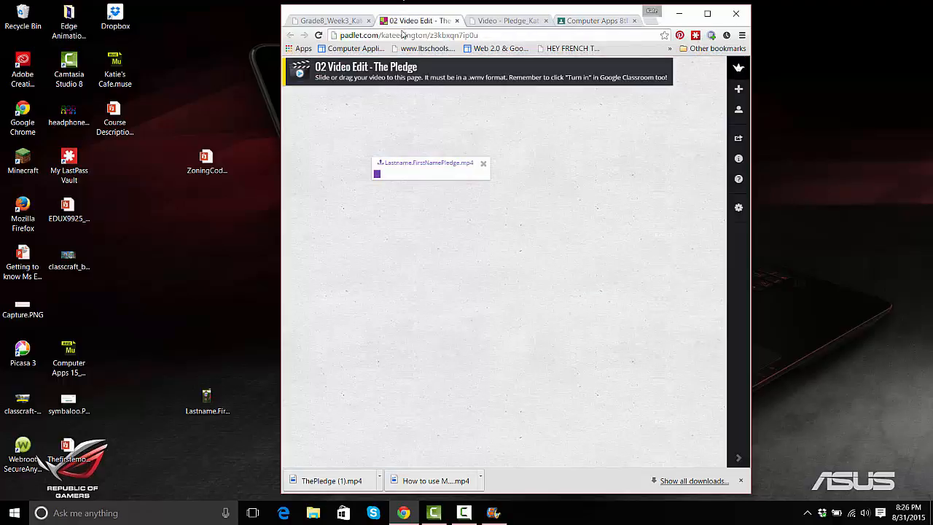